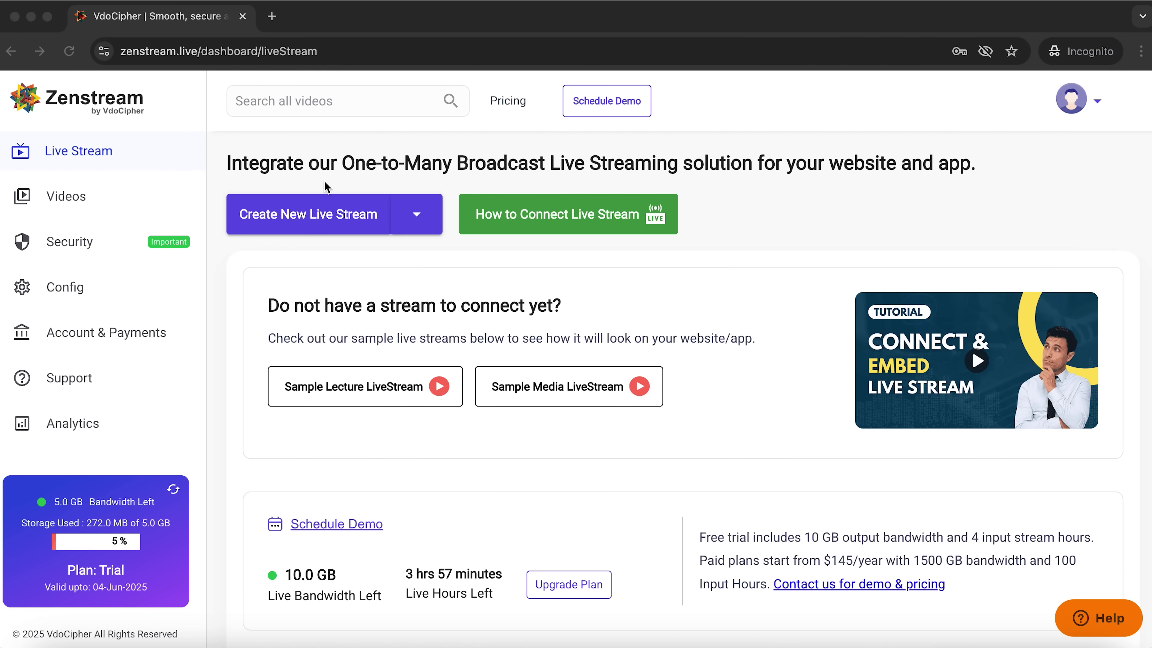
Step: Open the guide on connecting a live stream, review its topics, and close it
click(336, 266)
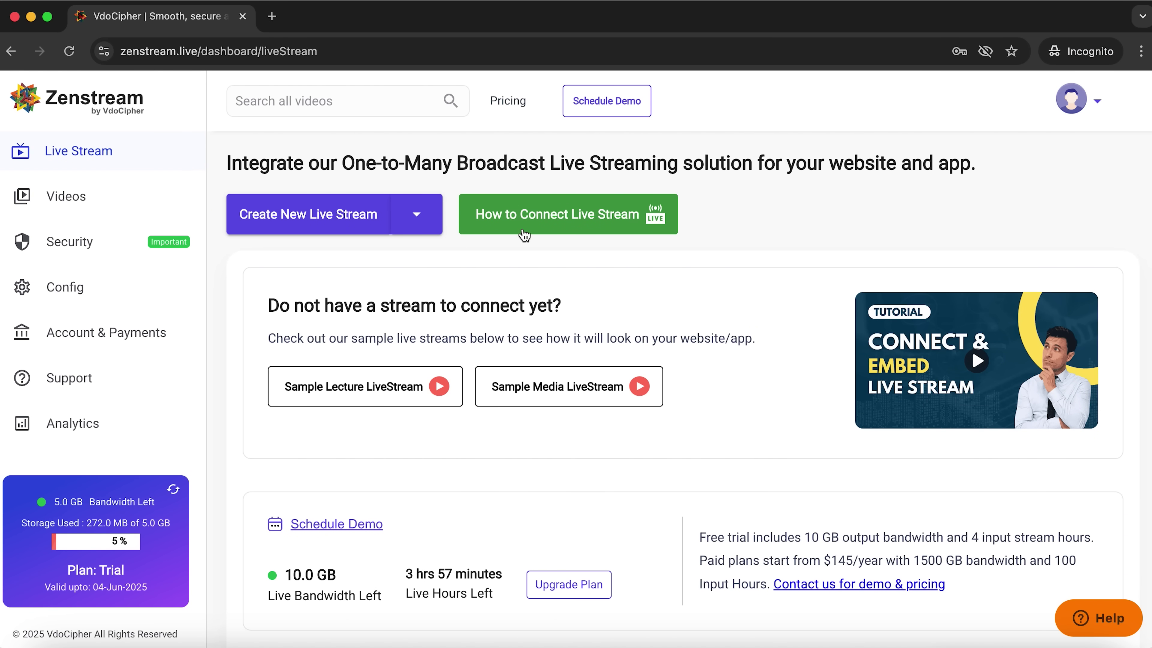
click(415, 216)
click(534, 226)
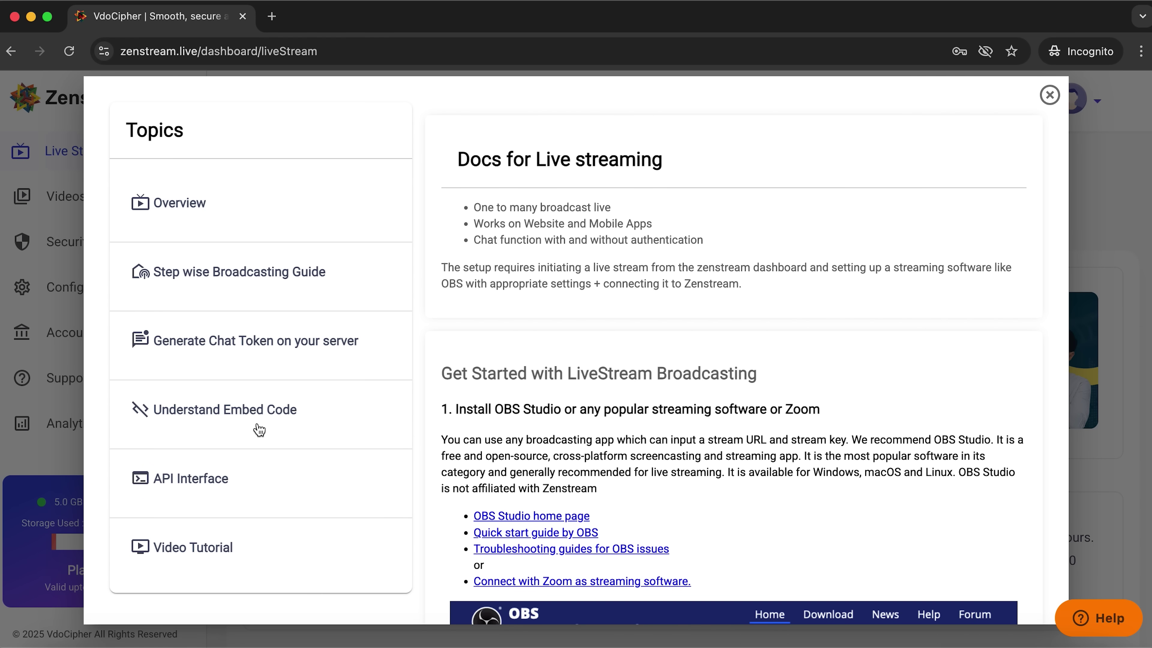
click(1049, 96)
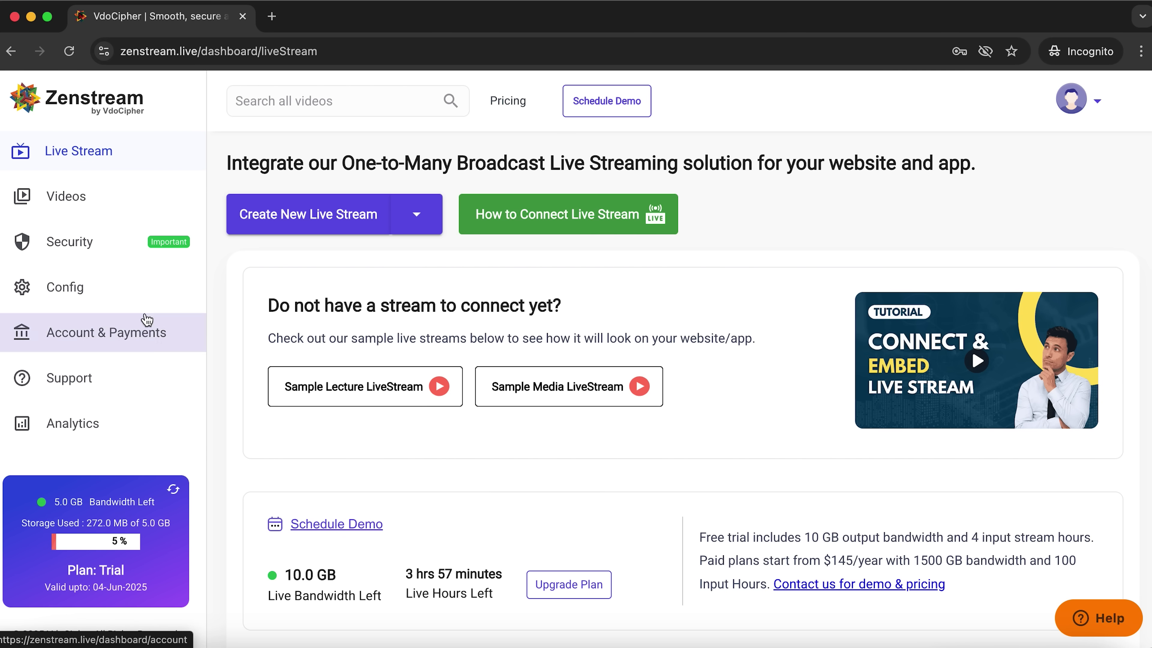
Step: Review the Videos library and the URL whitelist options in the Security settings
click(150, 199)
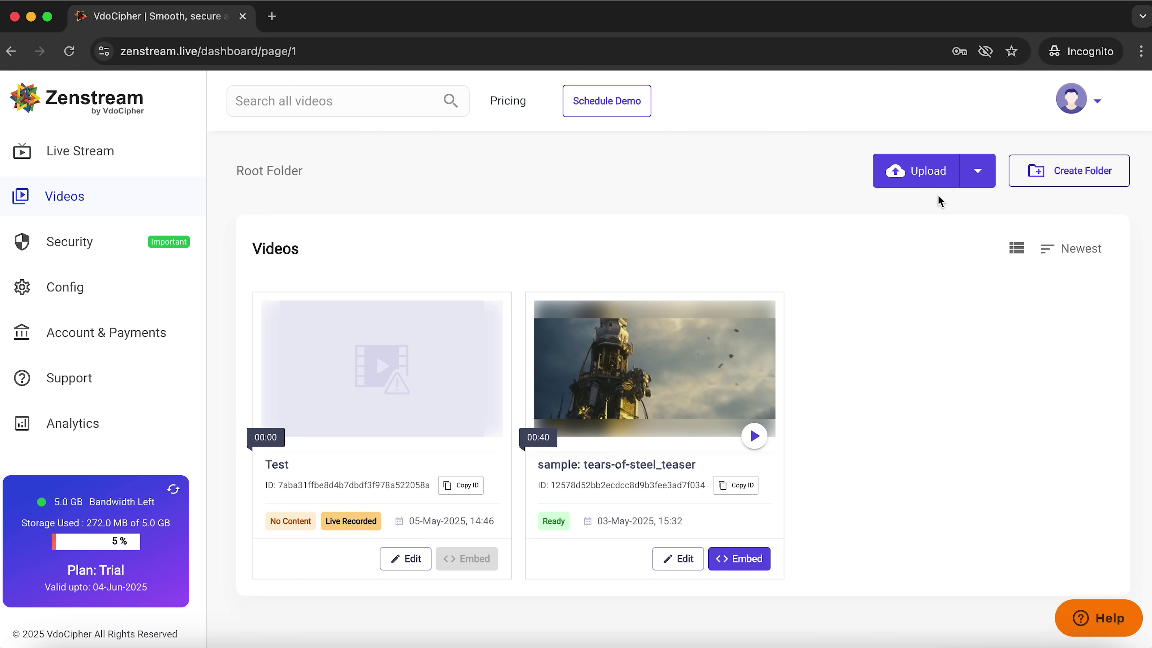
click(99, 254)
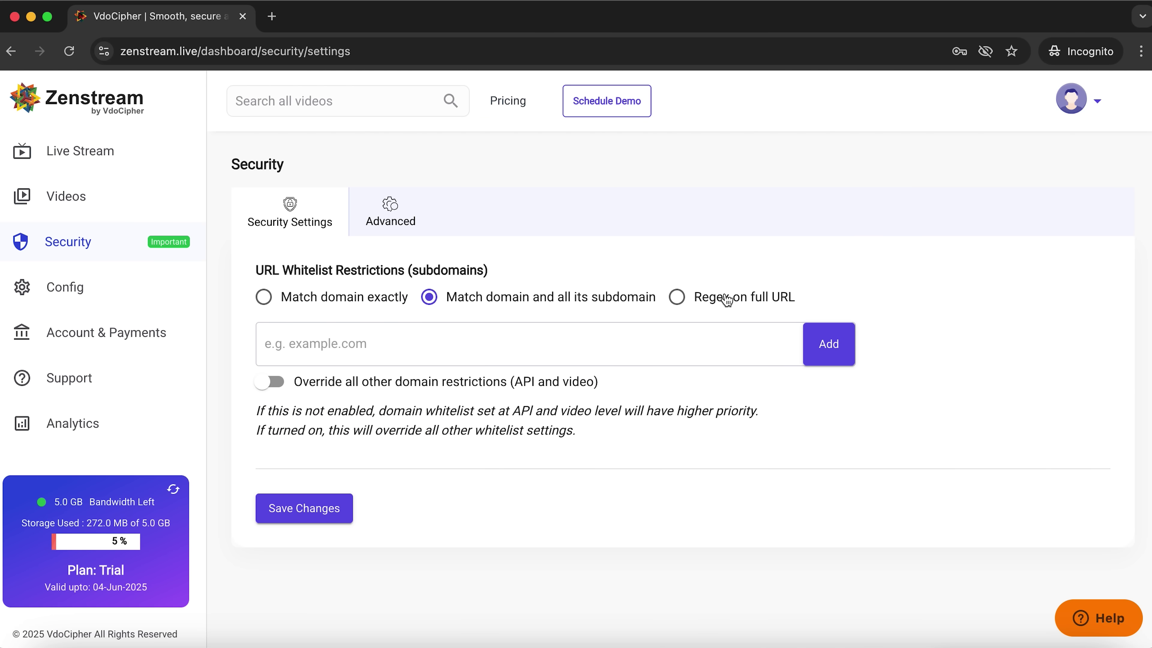
Step: Review the Config sections for API keys, users and webhooks
click(92, 288)
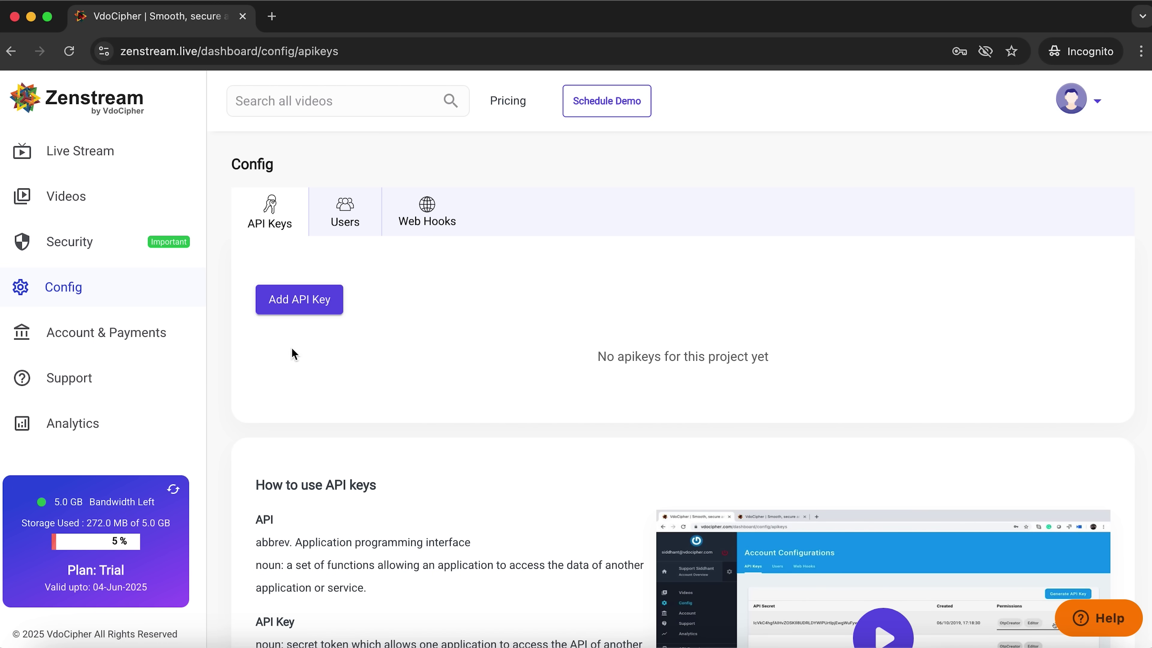
click(343, 231)
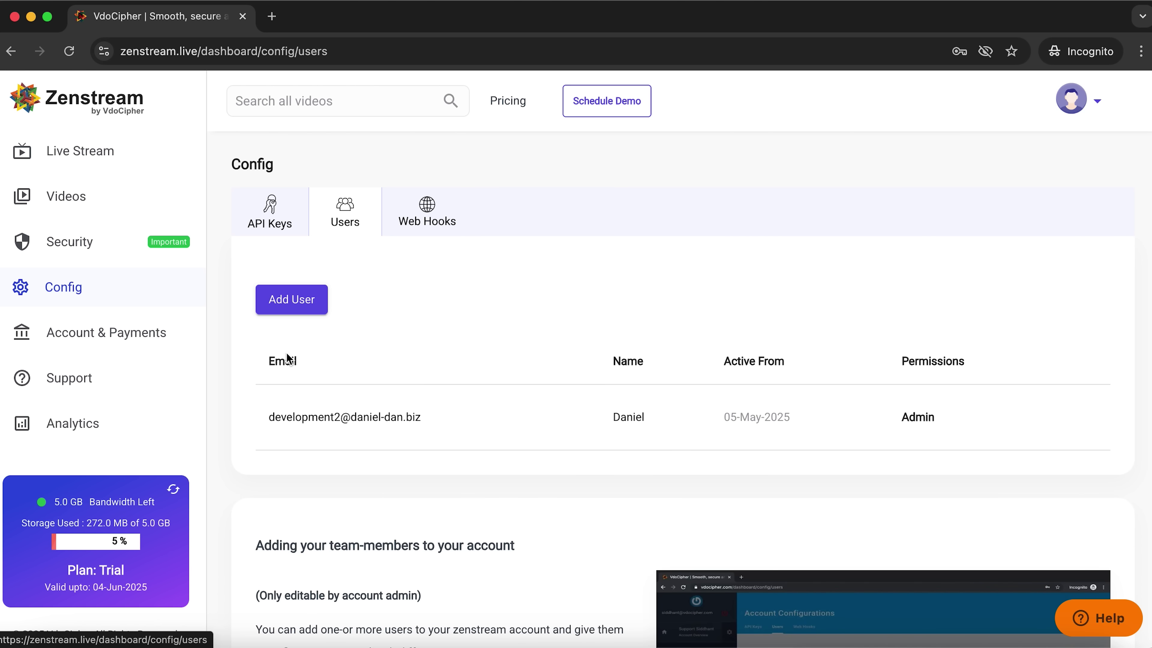
click(412, 218)
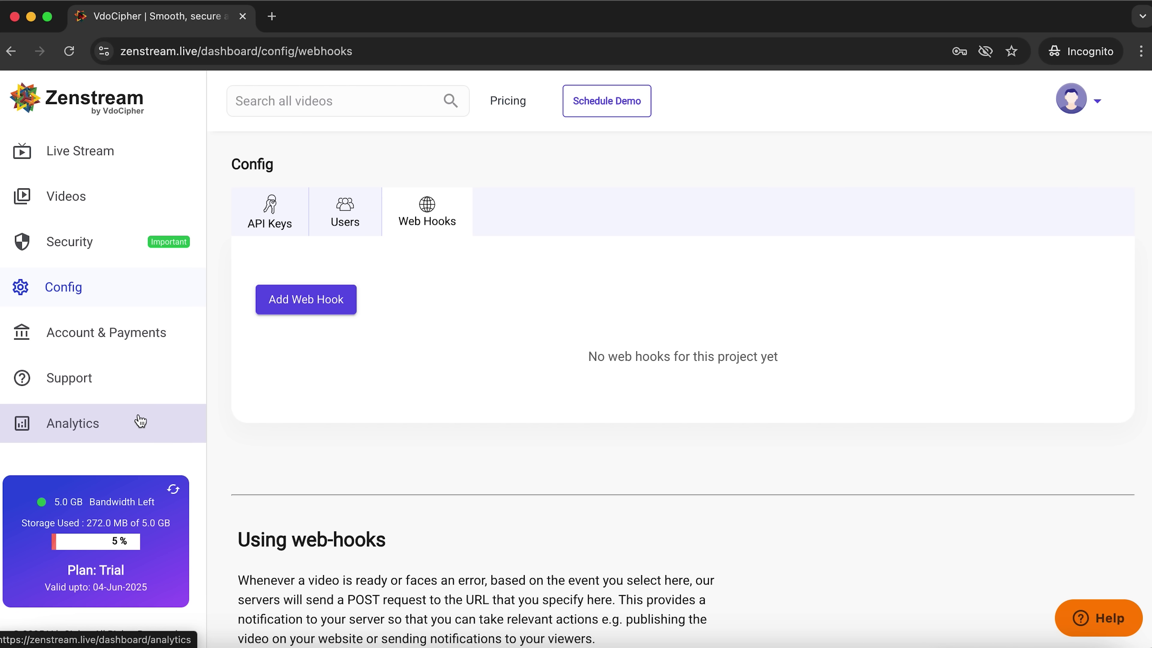
Step: Return to the Live Stream page and open the sample media live stream
click(94, 159)
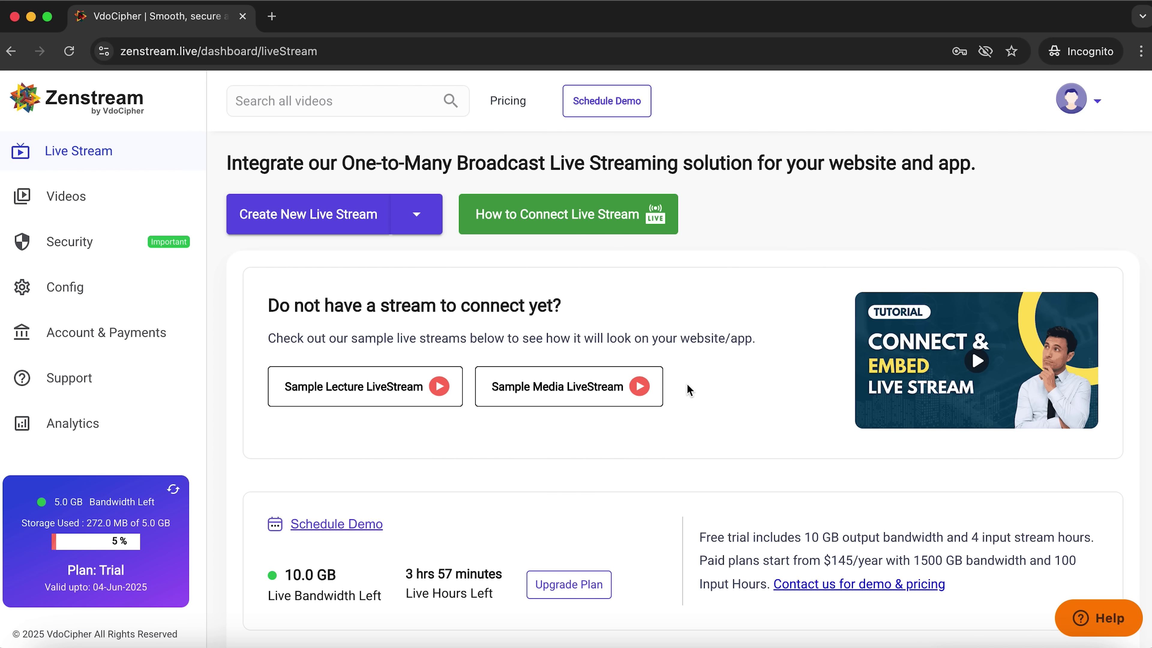
click(547, 398)
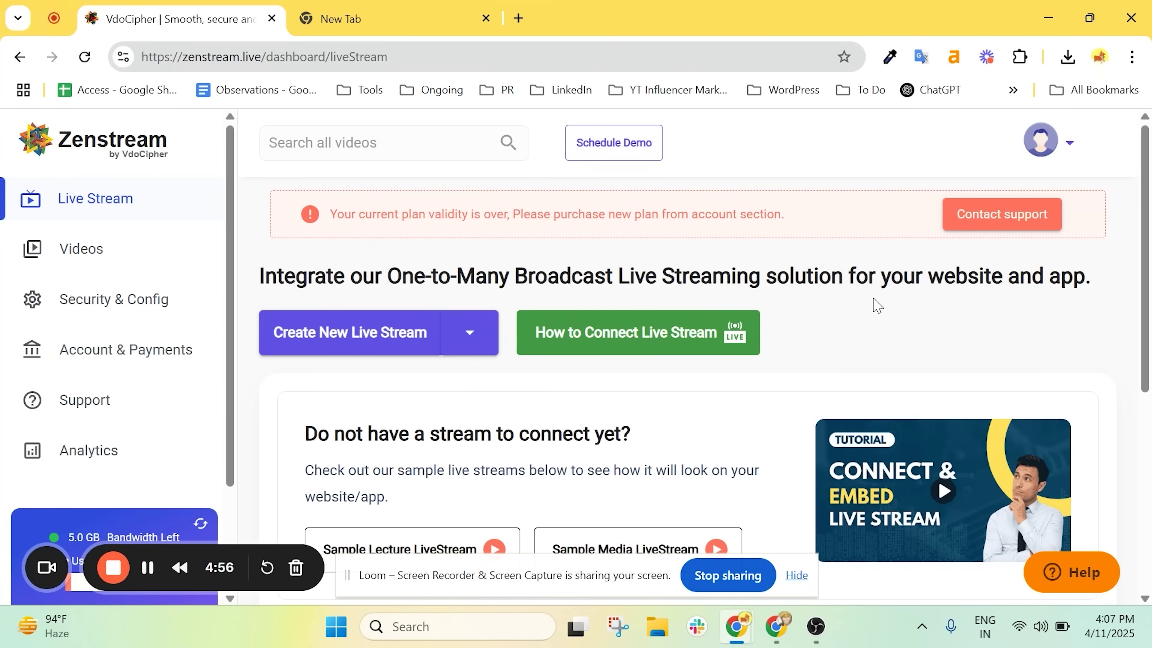
Step: Create a new live stream titled "Test" with chat mode off
scroll(472, 335, down, 2)
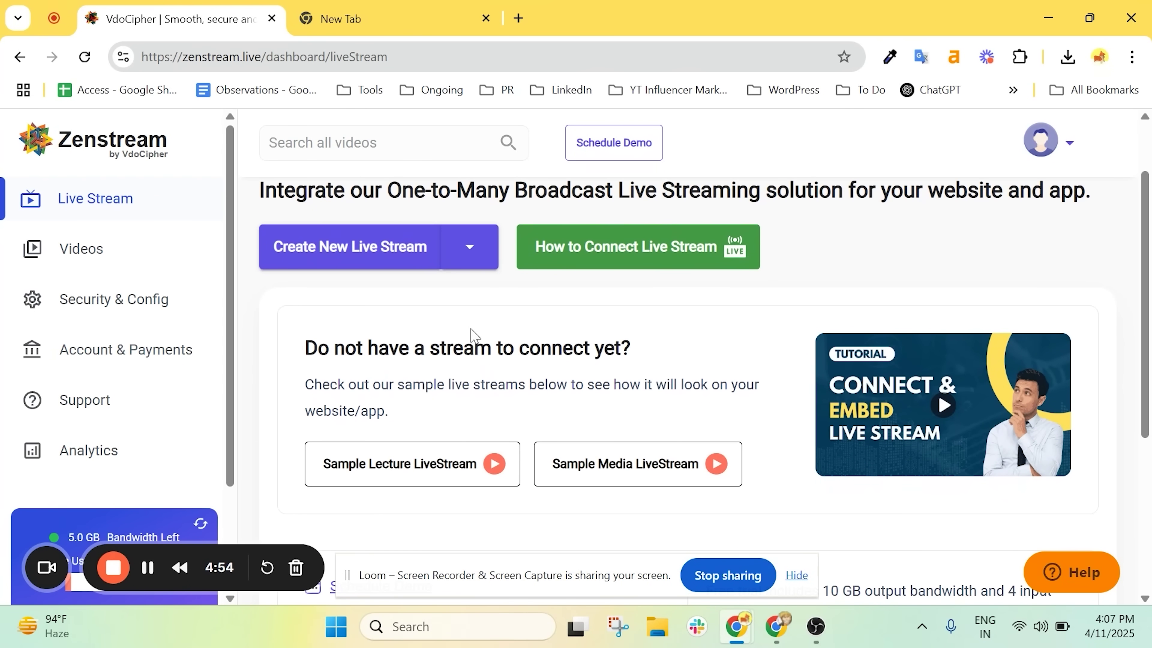
scroll(353, 331, up, 1)
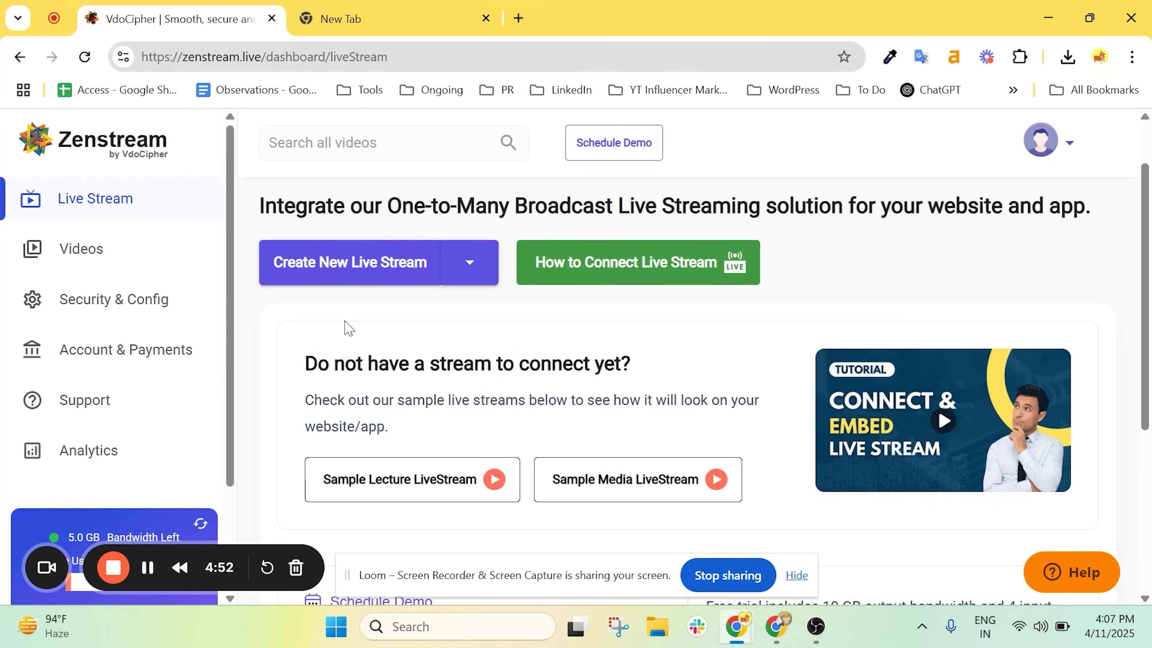
click(363, 283)
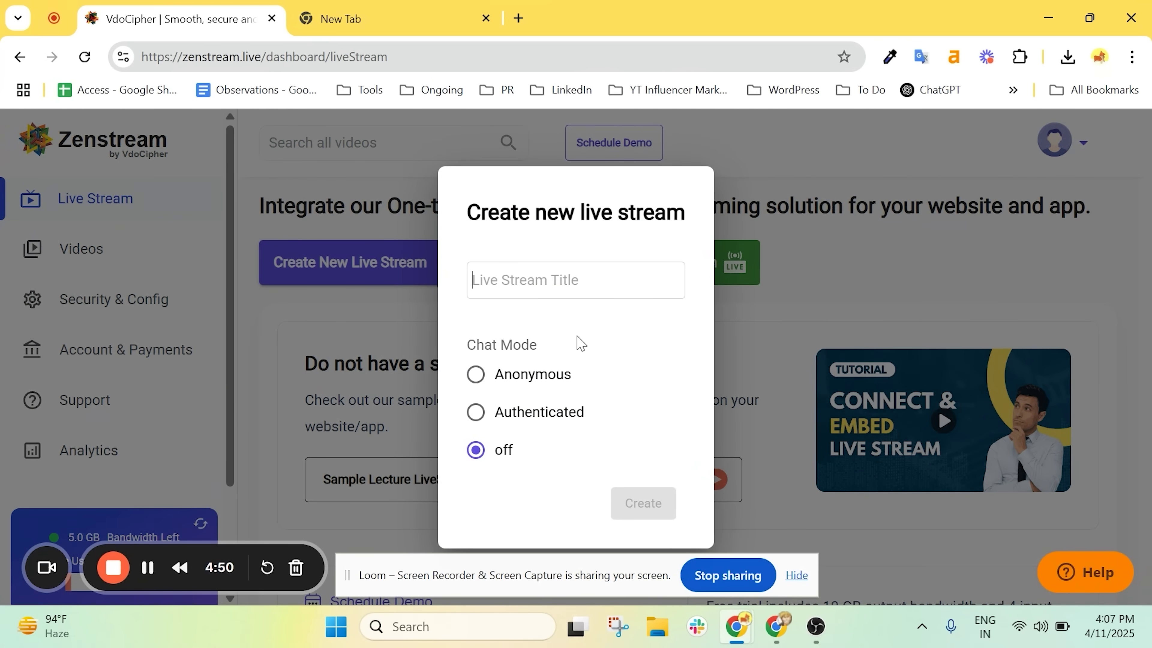
text(Test)
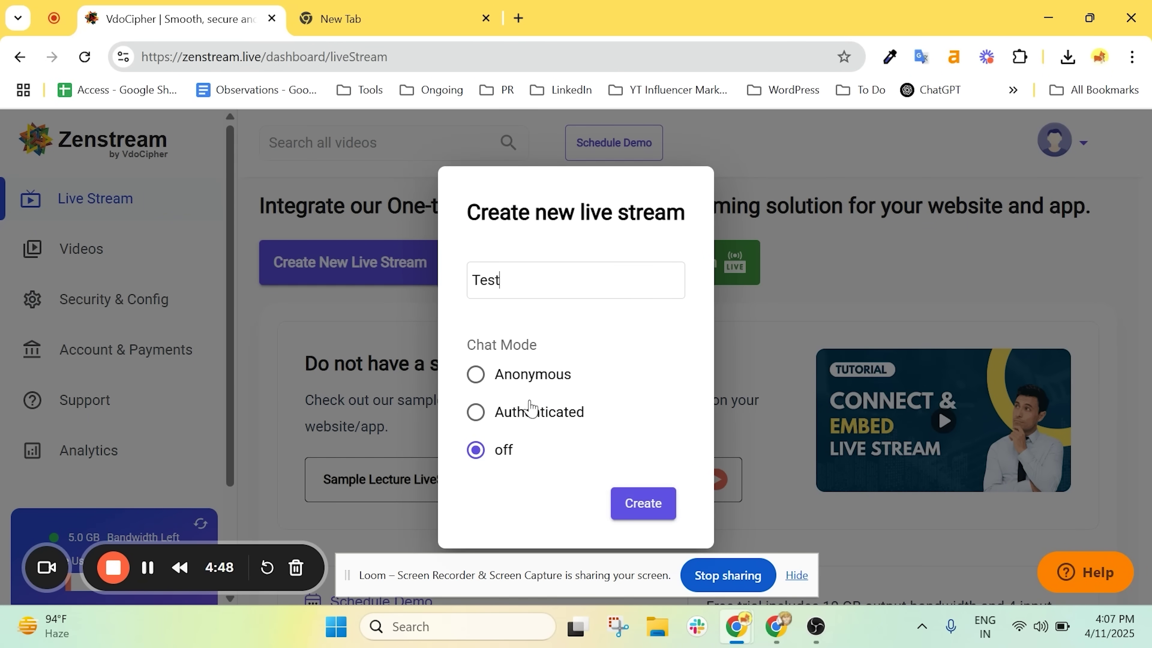
click(667, 513)
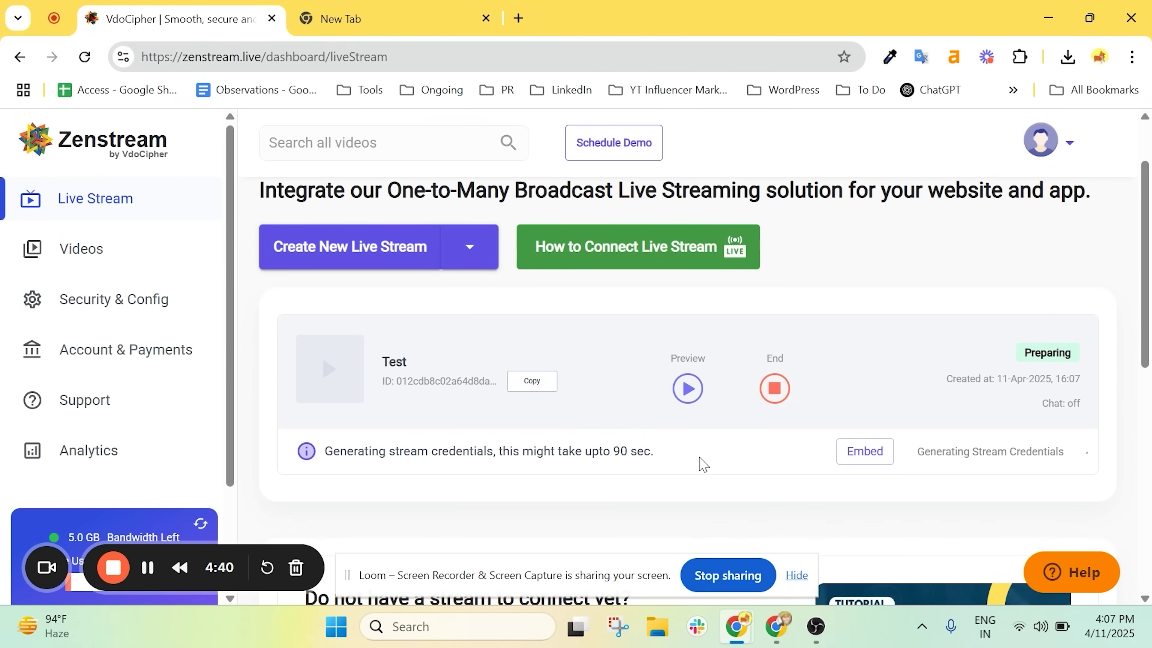
Step: Copy the server URL from the Test live stream's credentials
scroll(704, 464, down, 1)
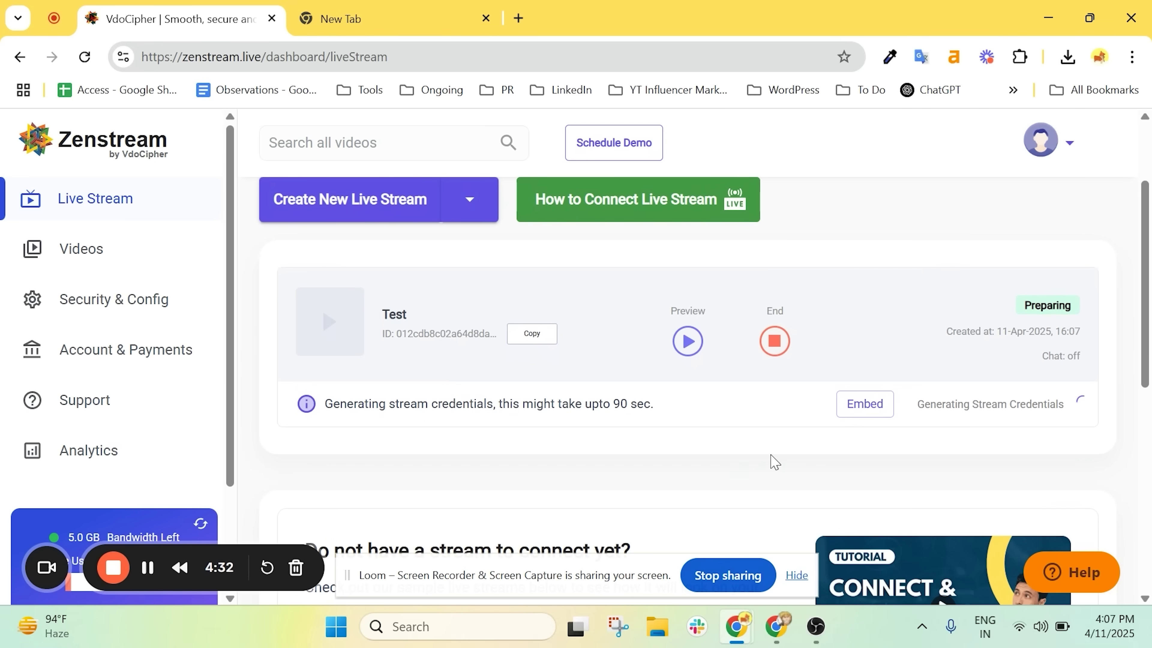
scroll(696, 424, down, 2)
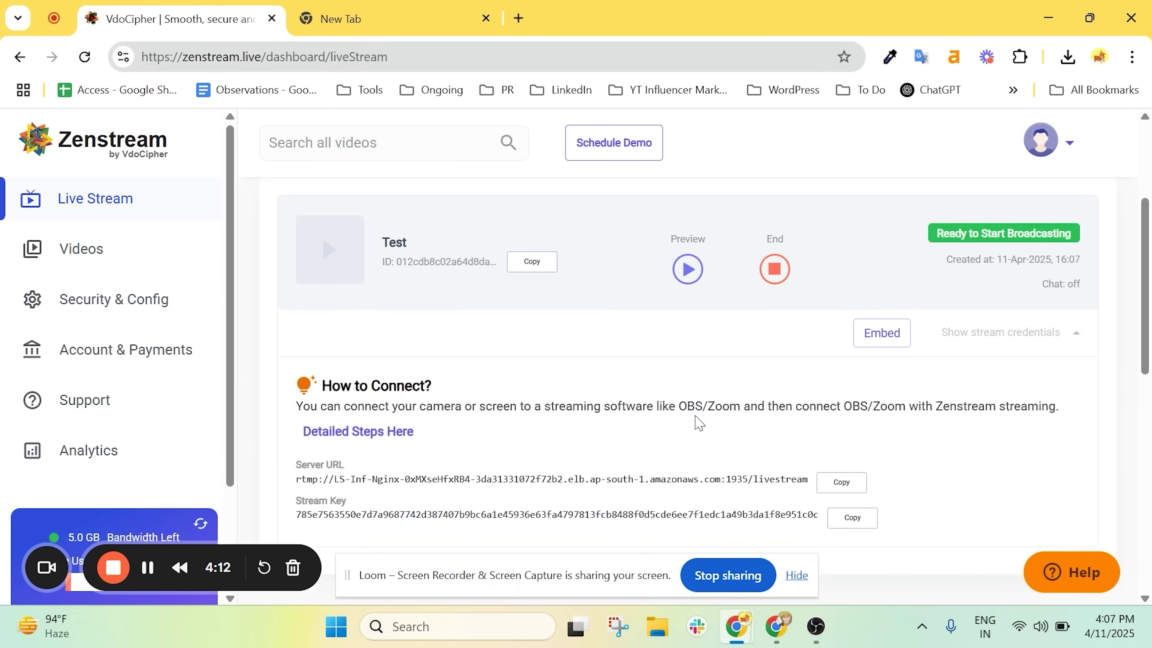
scroll(699, 422, down, 2)
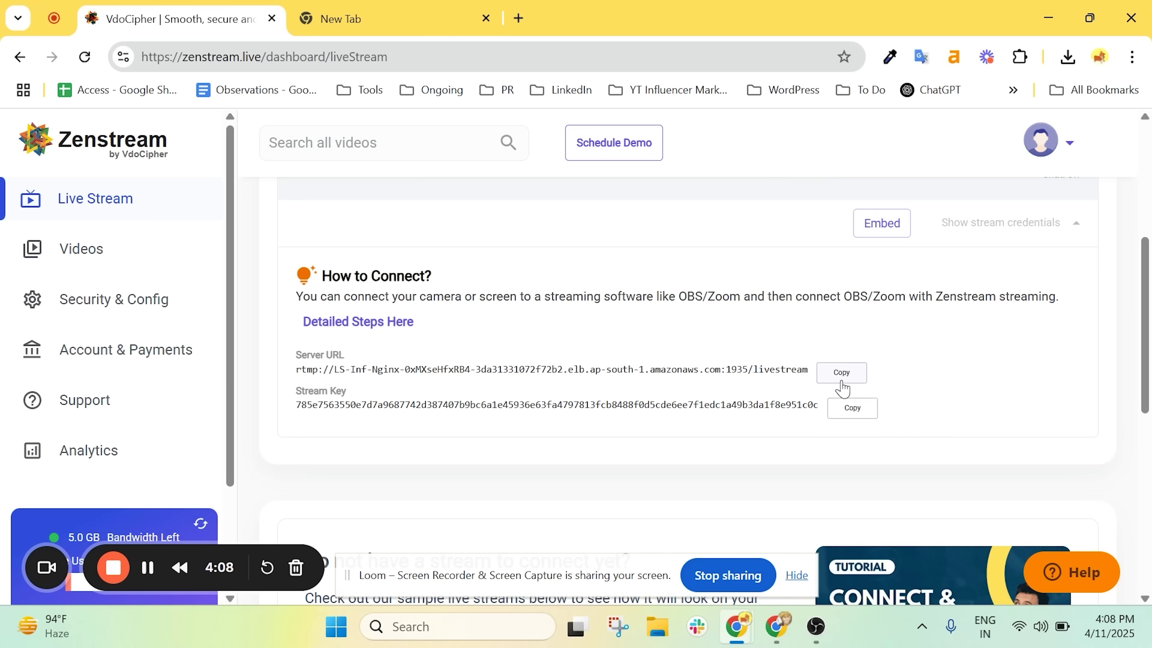
click(842, 382)
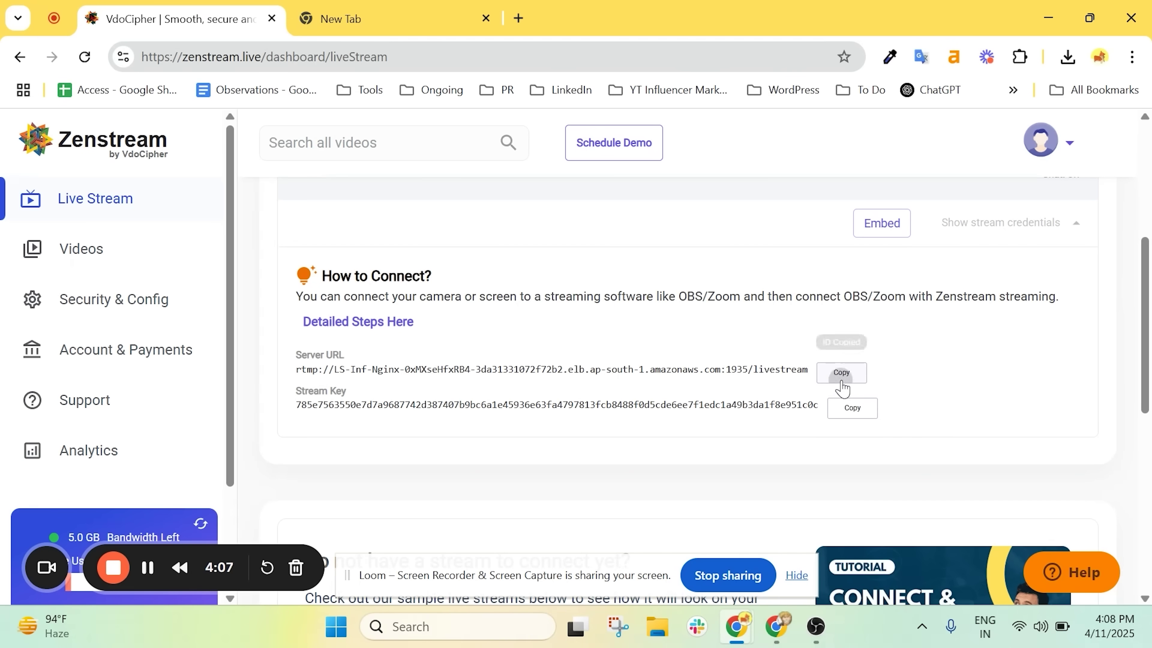
Step: Switch to OBS and paste the copied server URL as the server in its stream settings
click(818, 633)
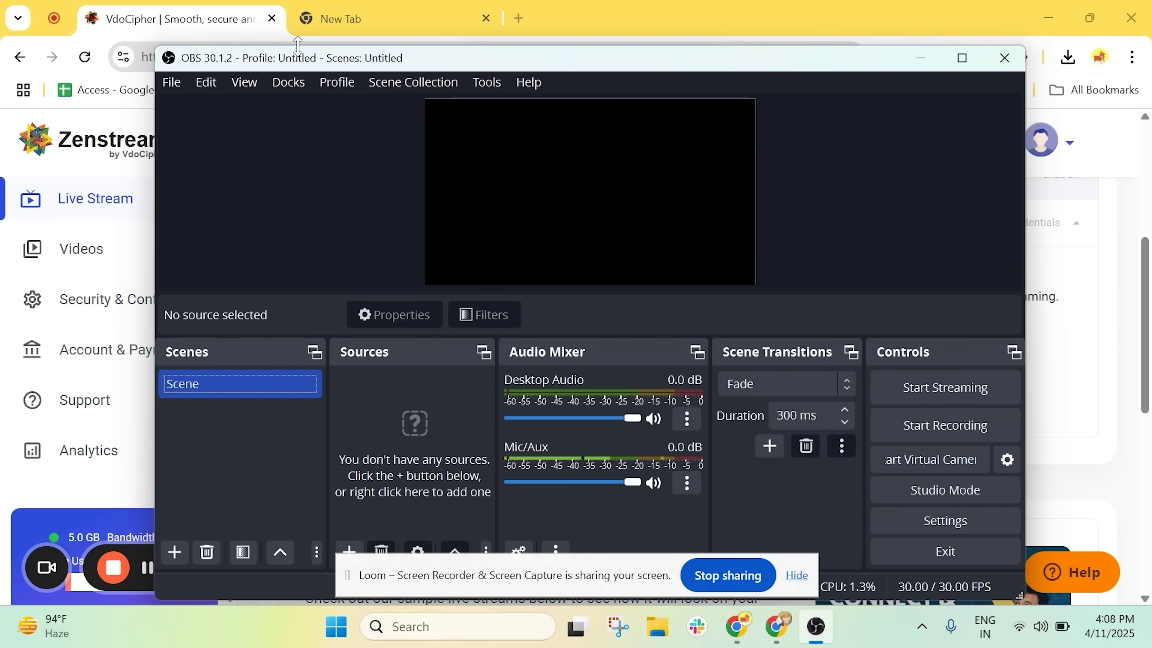
click(170, 84)
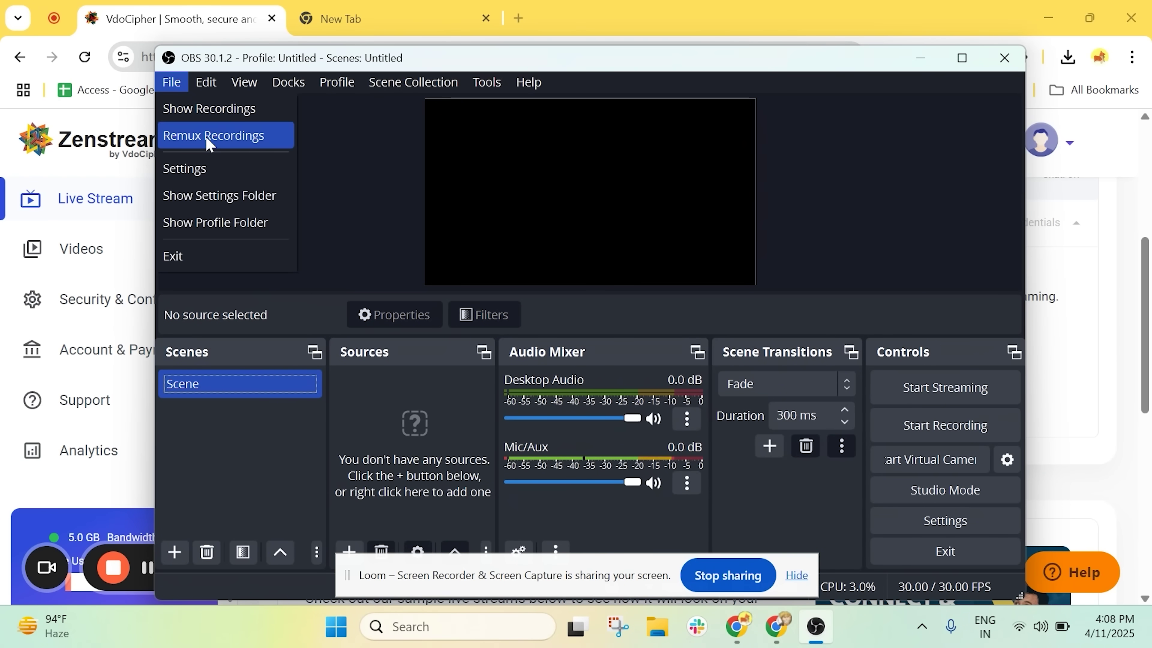
click(231, 179)
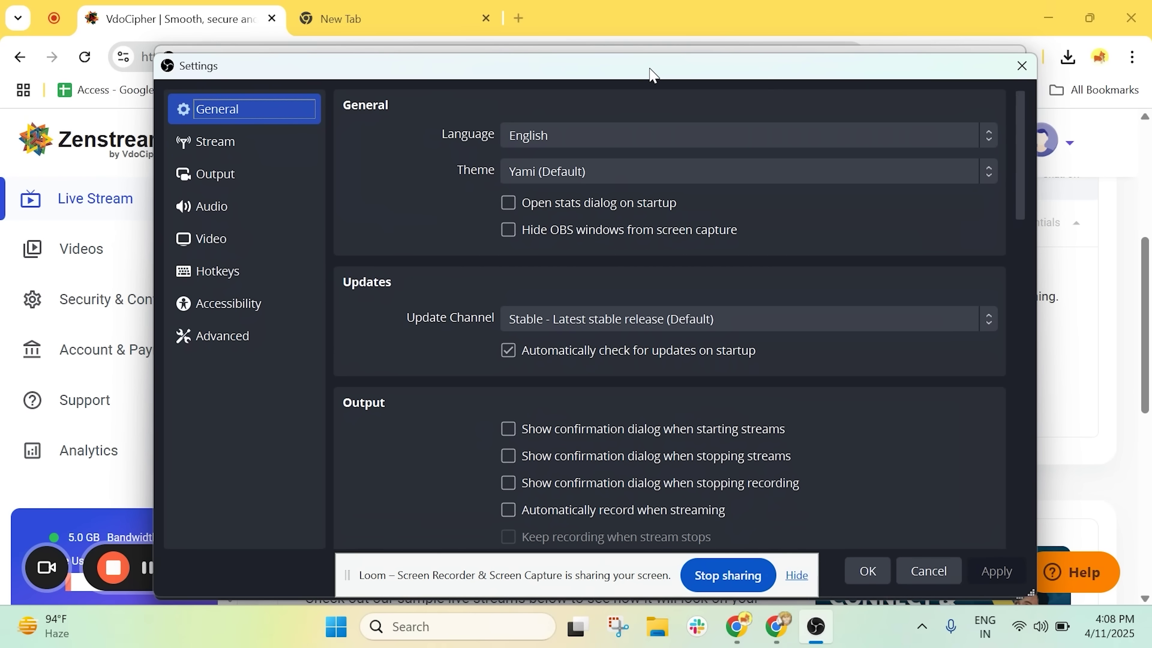
click(231, 146)
click(591, 150)
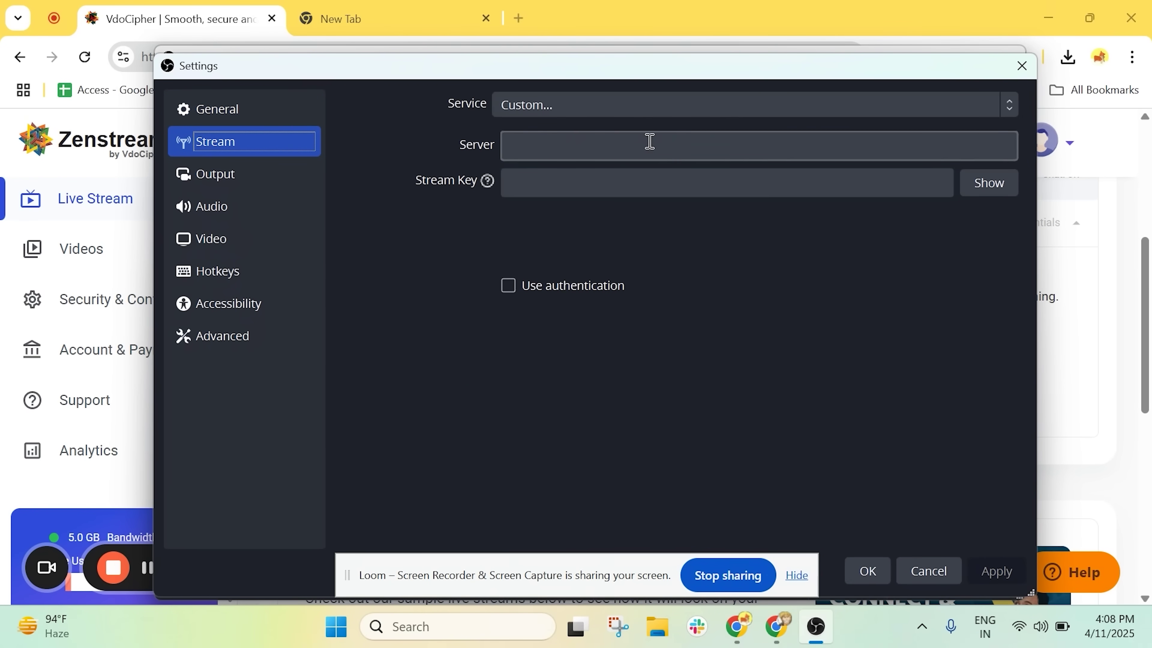
key(ctrl+v)
Step: Copy the Test live stream's stream key from Zenstream, paste it into the OBS stream key field, and save the settings
click(664, 195)
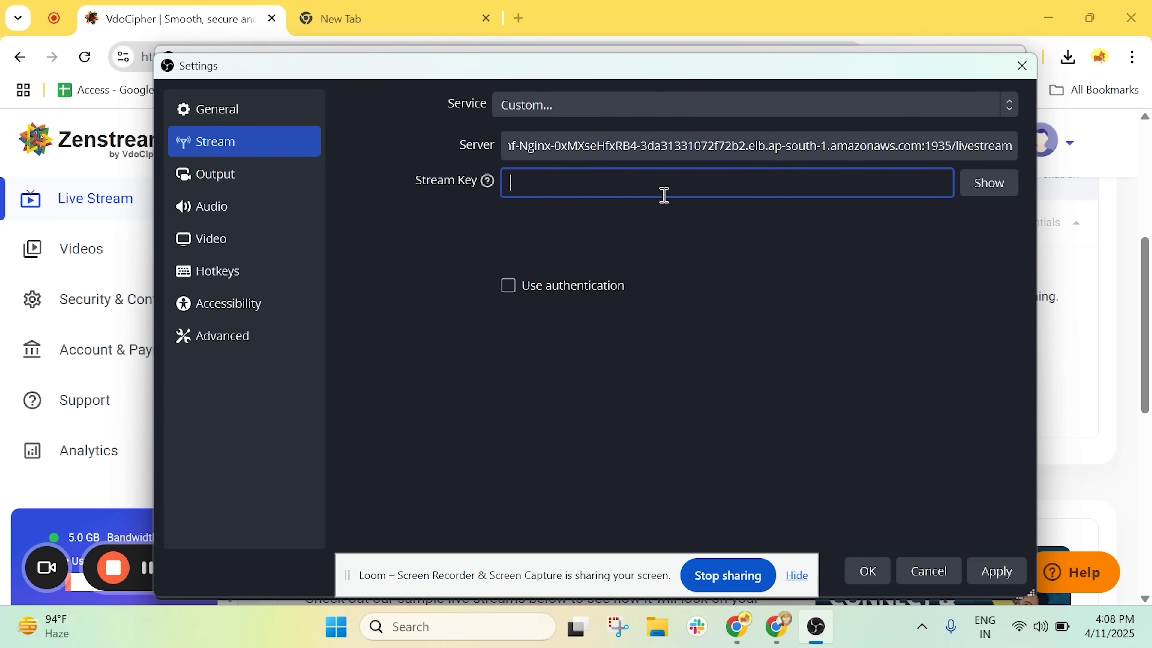
click(1121, 291)
click(852, 408)
key(alt+Tab)
key(ctrl+v)
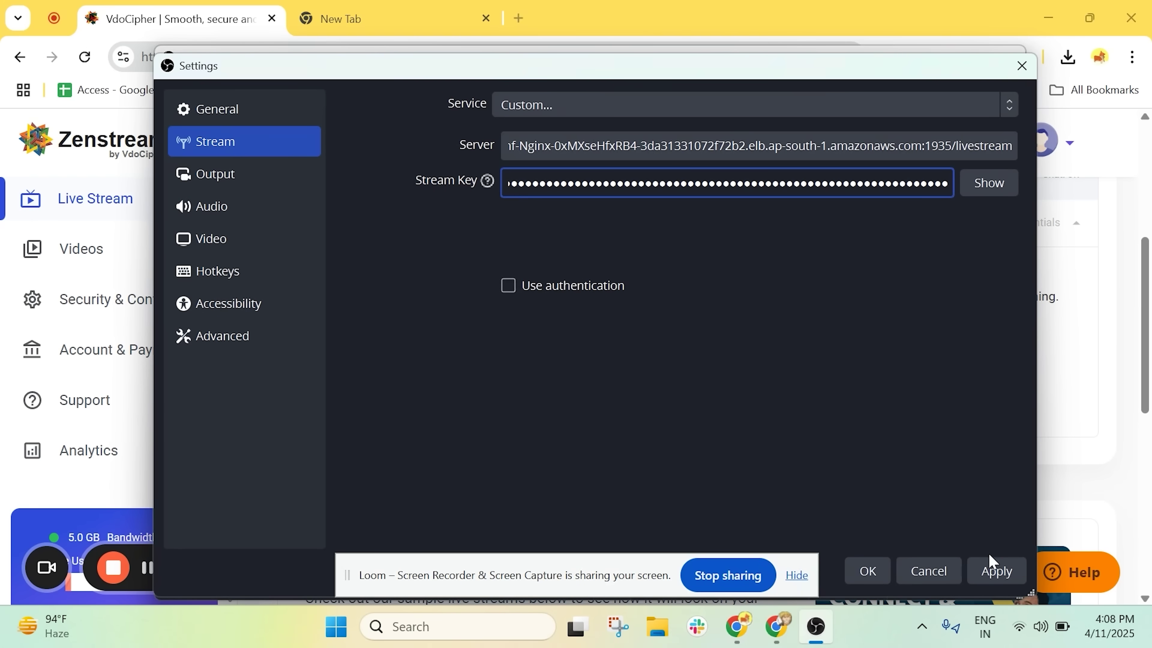
click(993, 567)
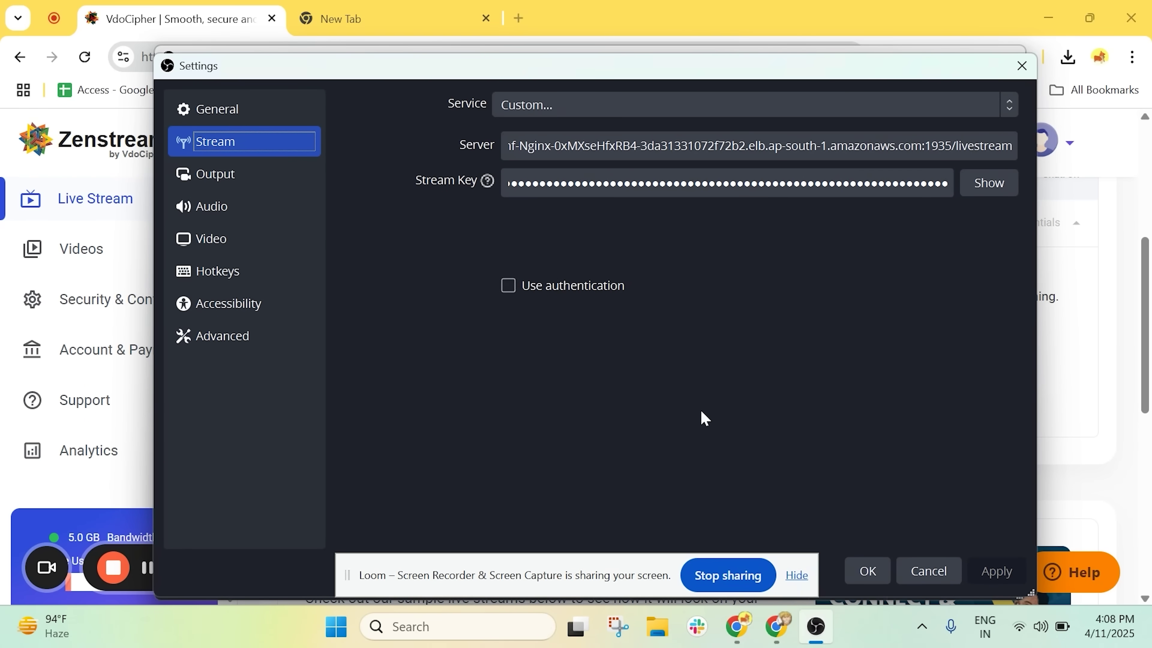
click(867, 572)
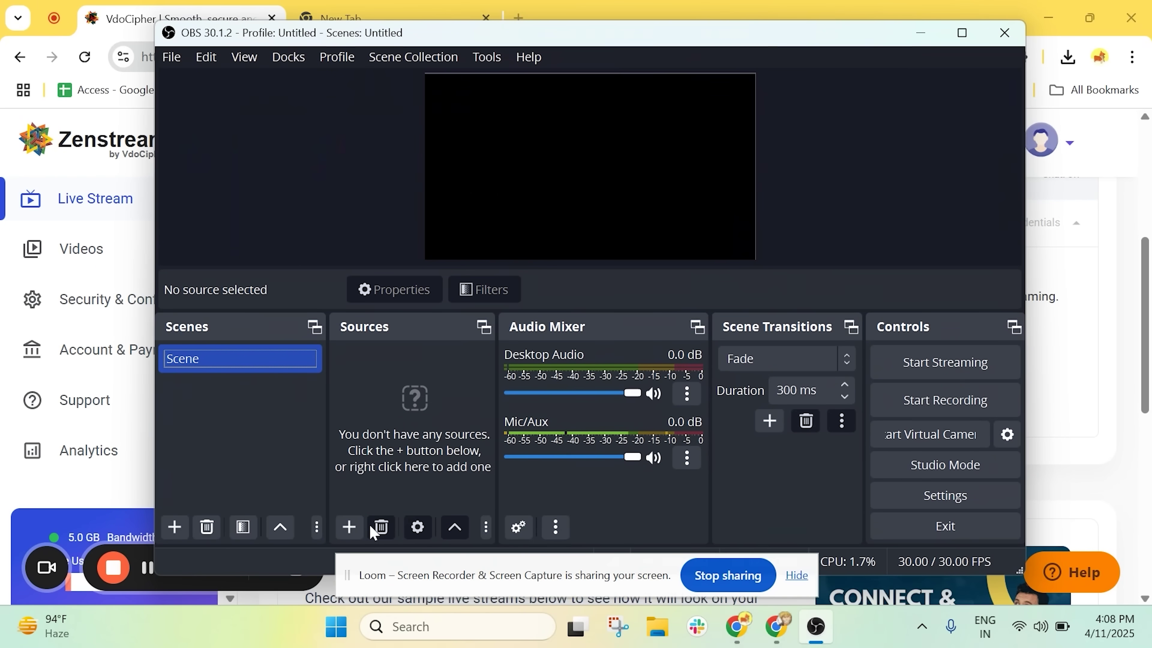
Step: Add a new media source to the scene using the local file SampleVideo_1280x720_30mb.mp4 from Downloads
click(349, 527)
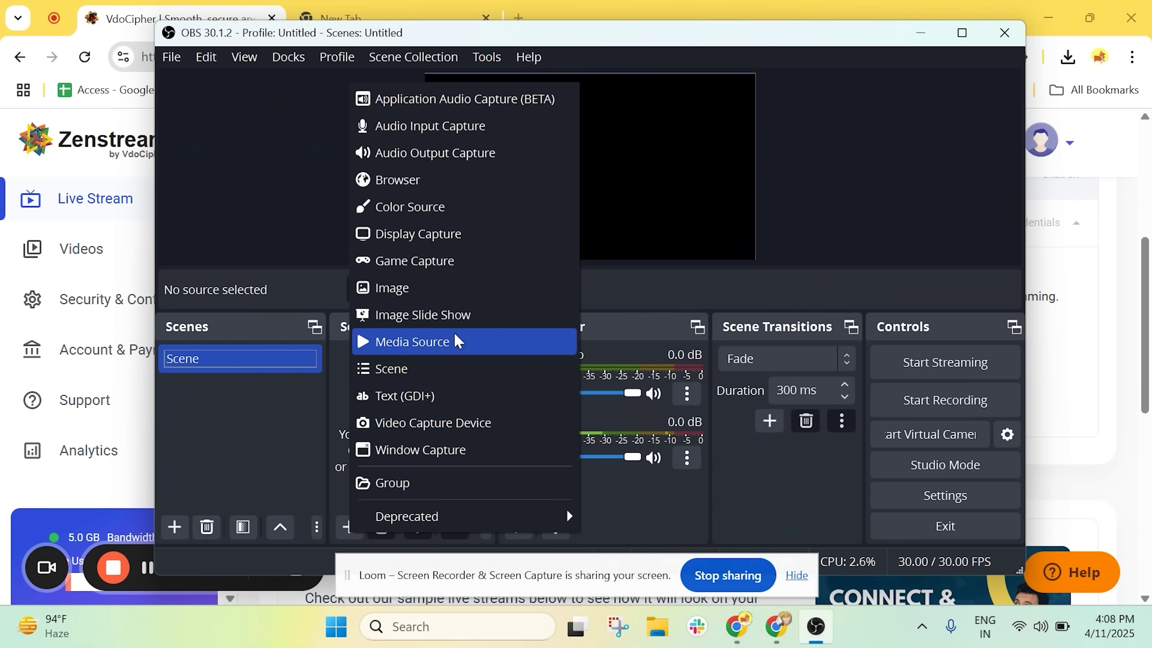
click(456, 344)
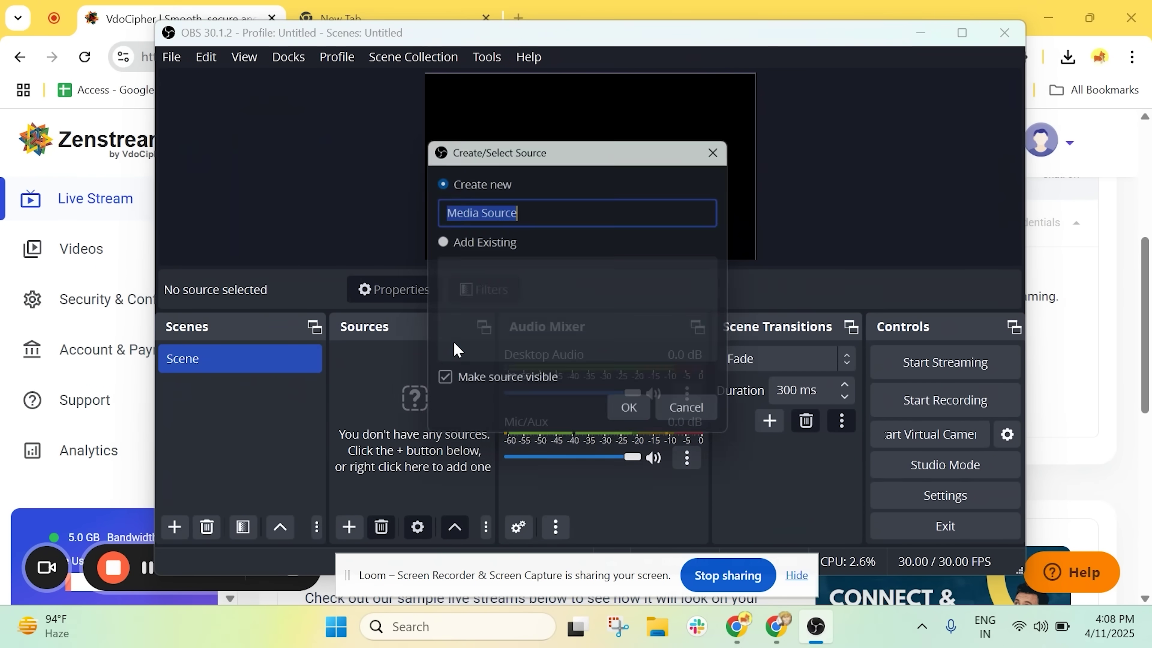
click(653, 418)
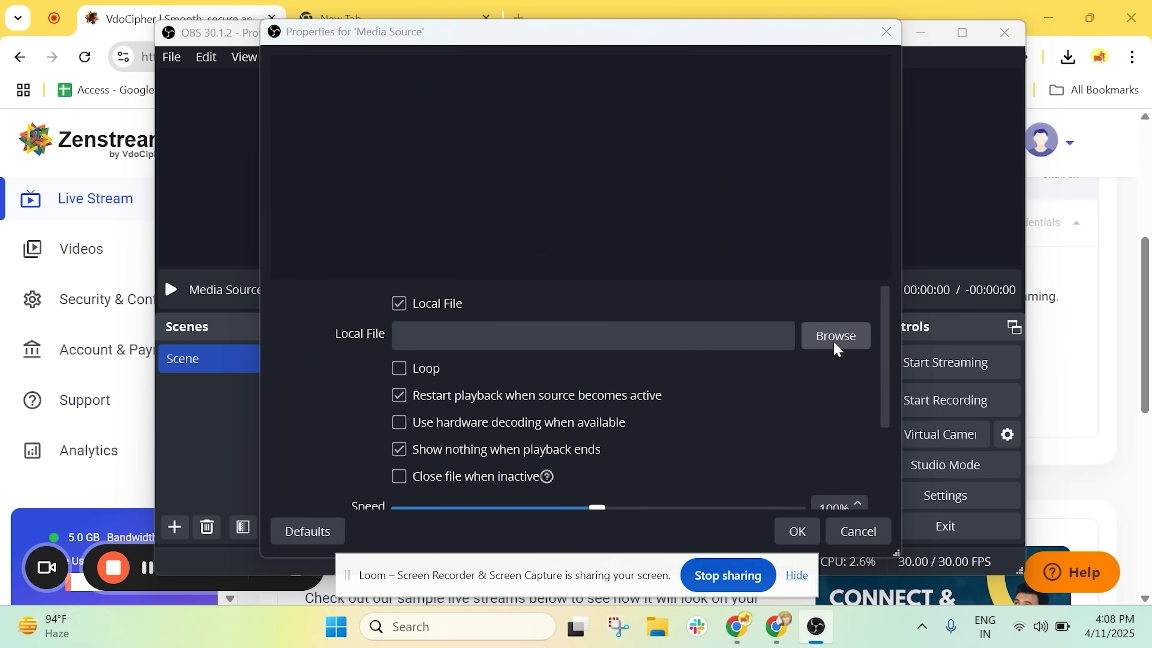
click(835, 338)
click(472, 254)
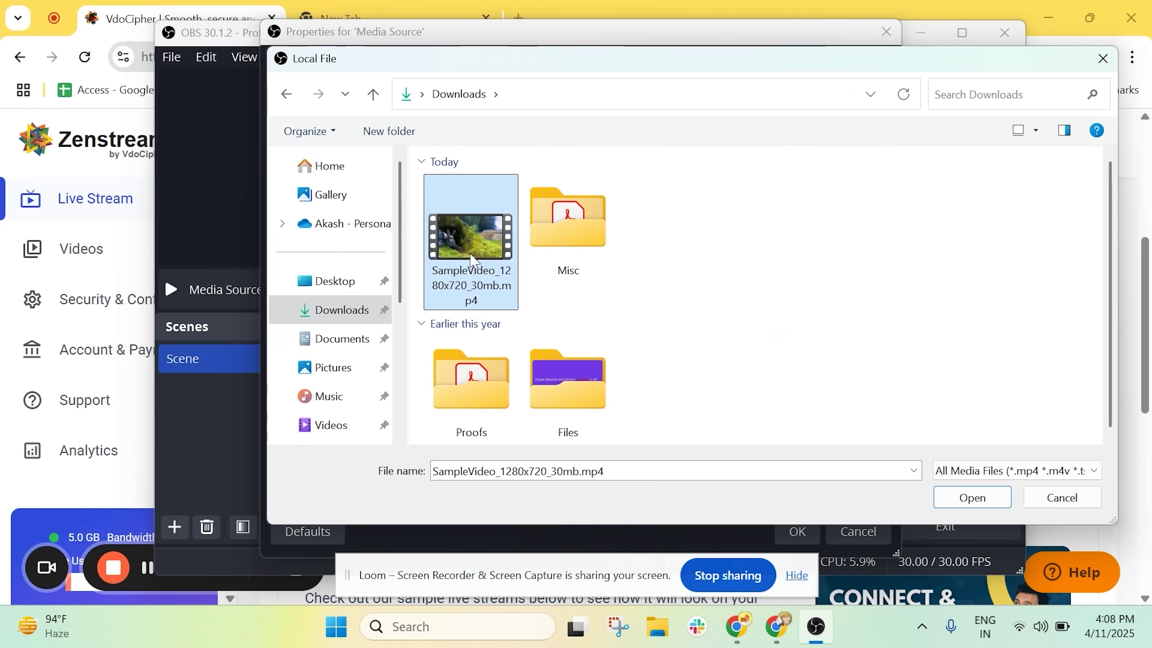
click(965, 507)
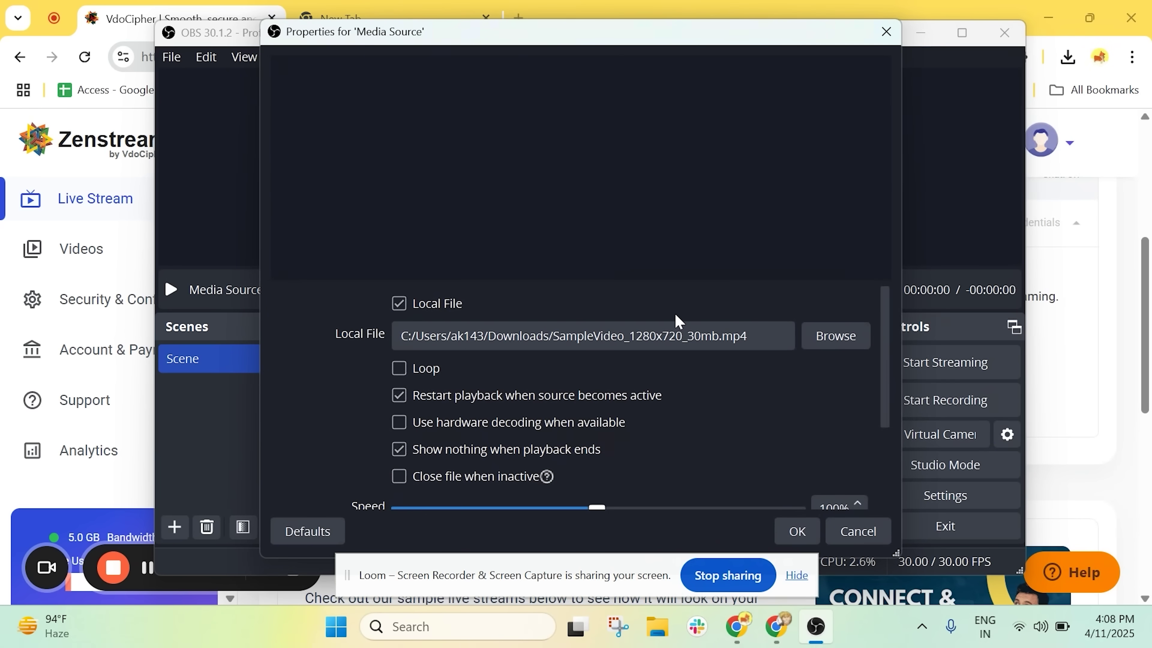
click(798, 532)
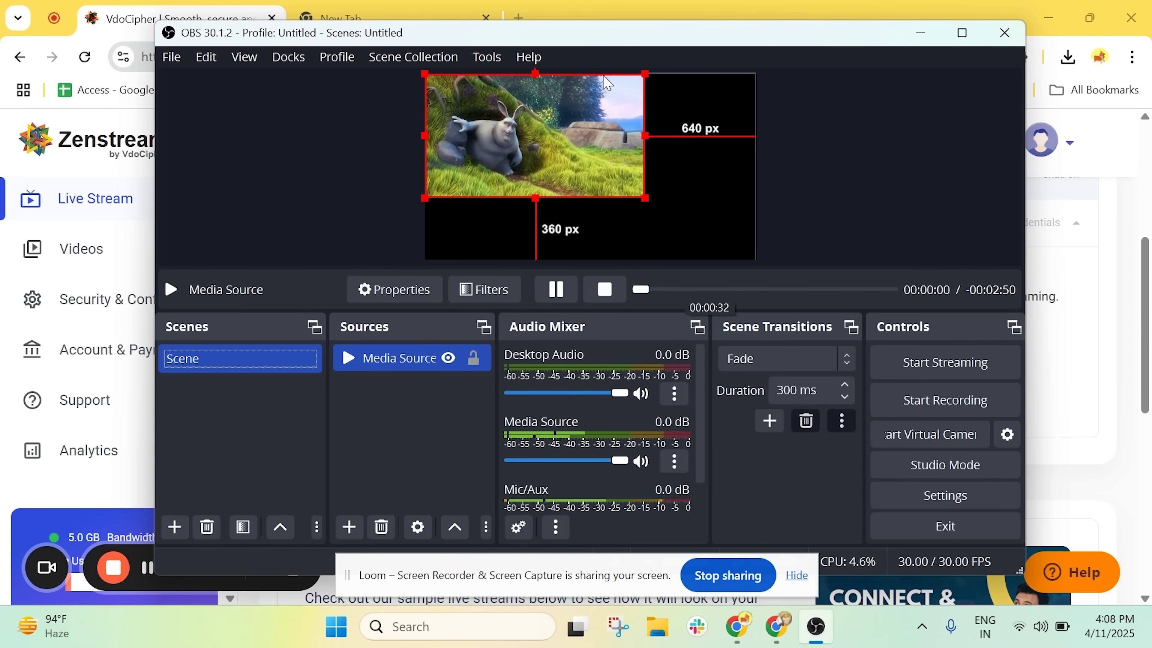
Step: Enlarge the media source to fill the whole canvas and start streaming
drag(645, 198, 748, 239)
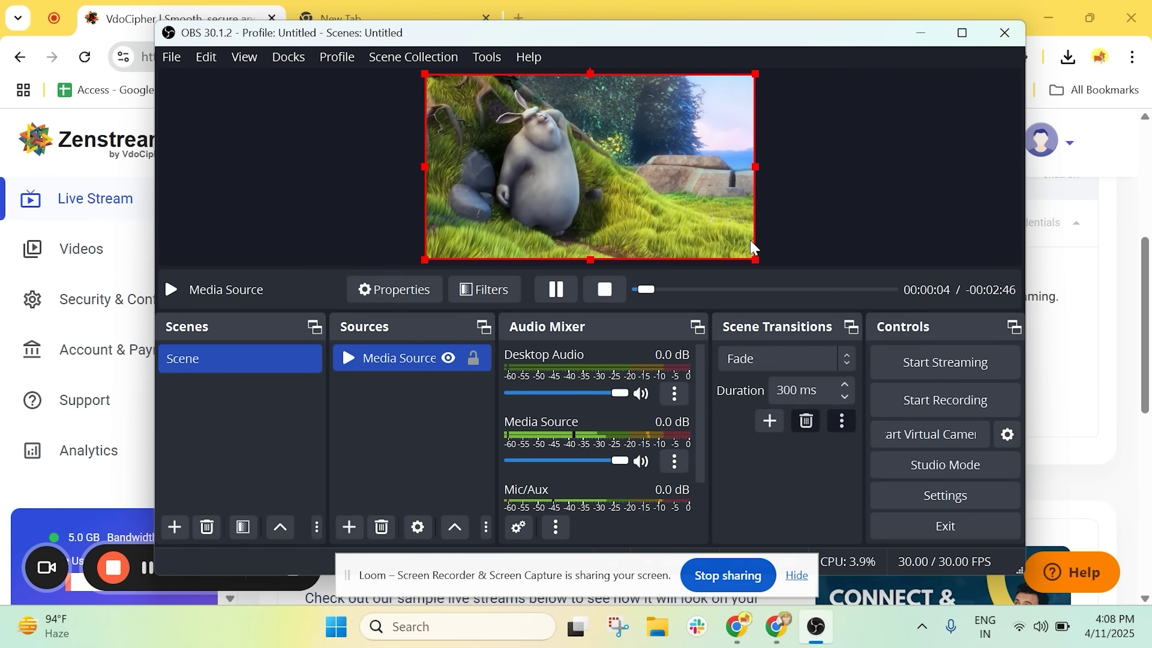
click(954, 372)
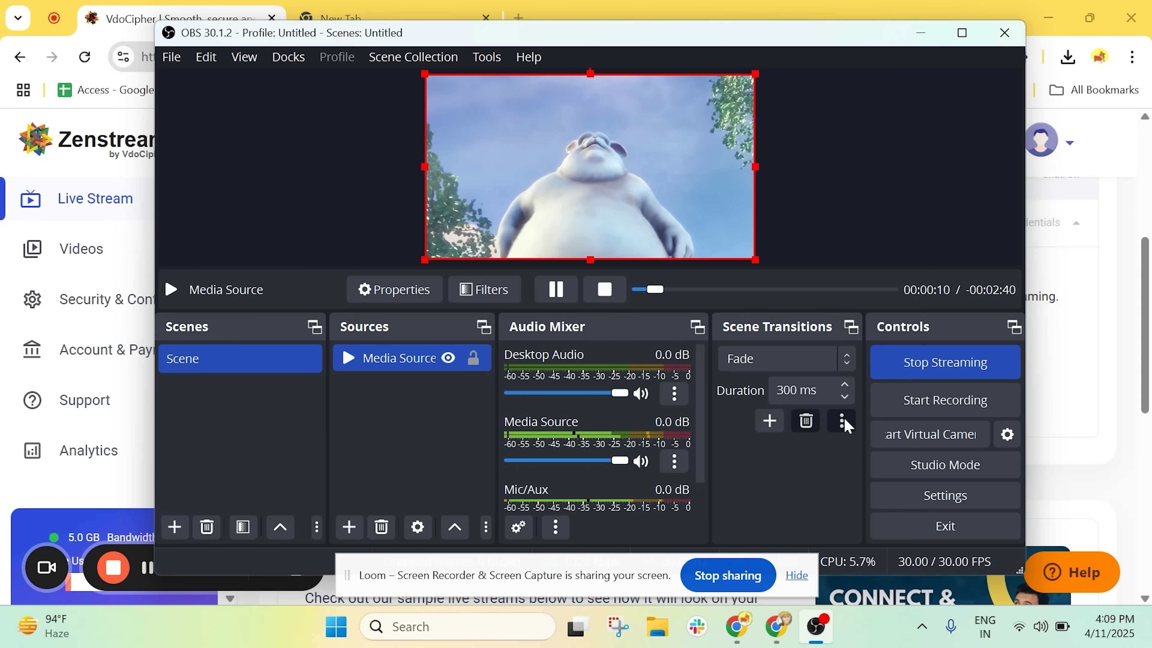
Step: Switch from OBS back to the Zenstream dashboard and copy the live stream's player embed code
click(920, 32)
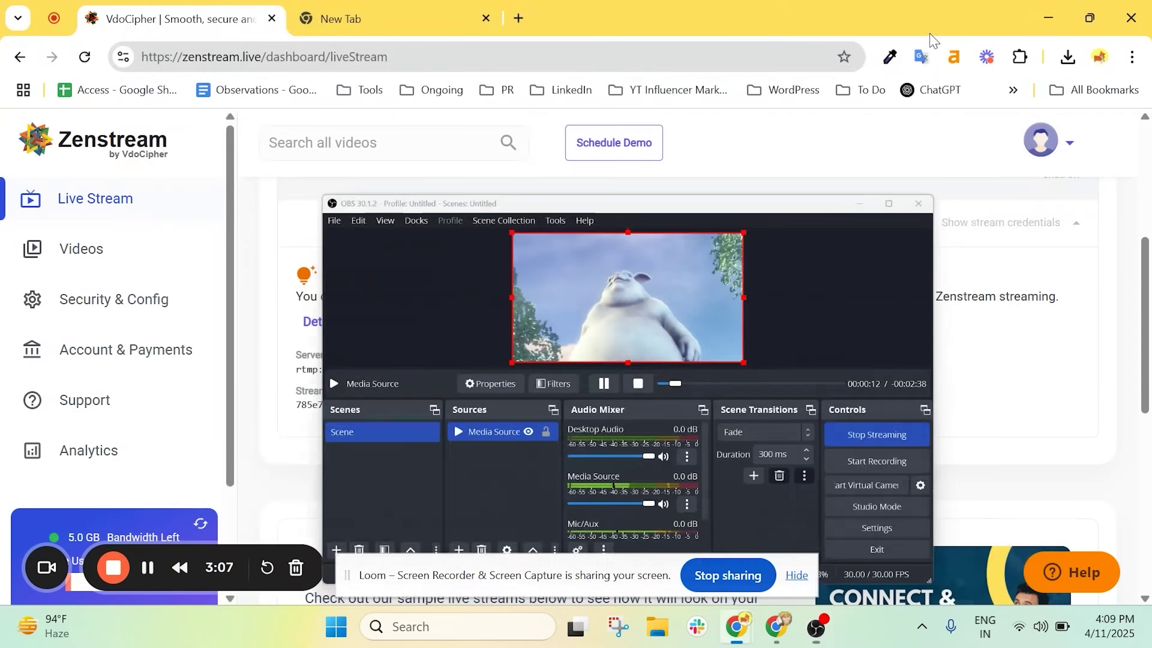
click(875, 315)
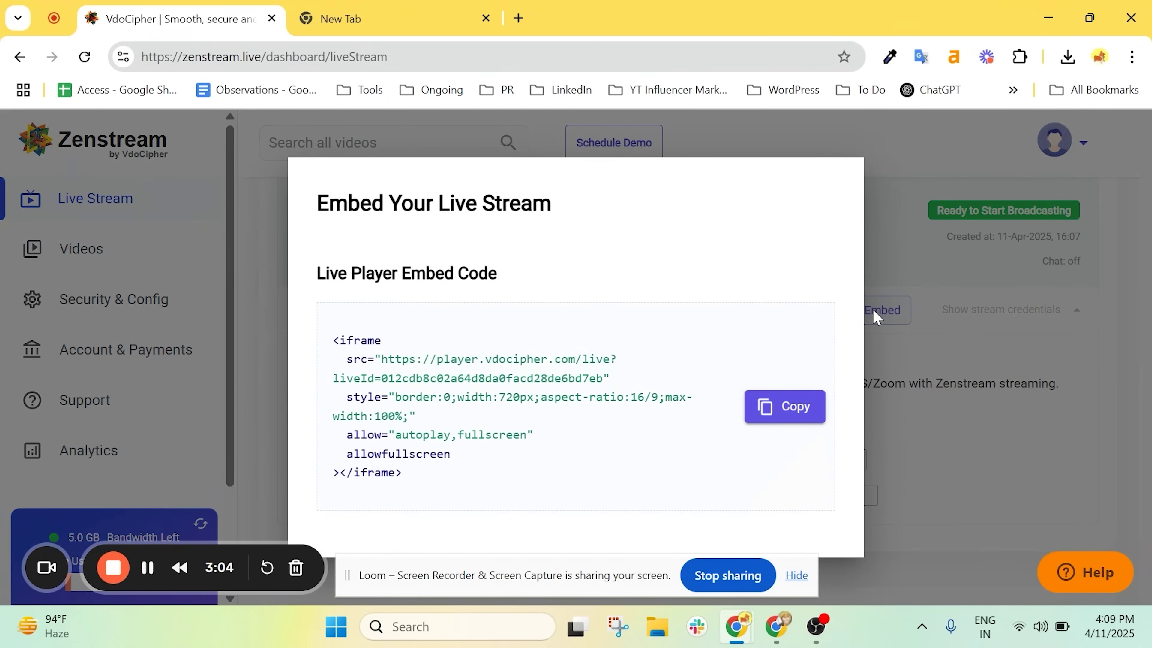
click(794, 414)
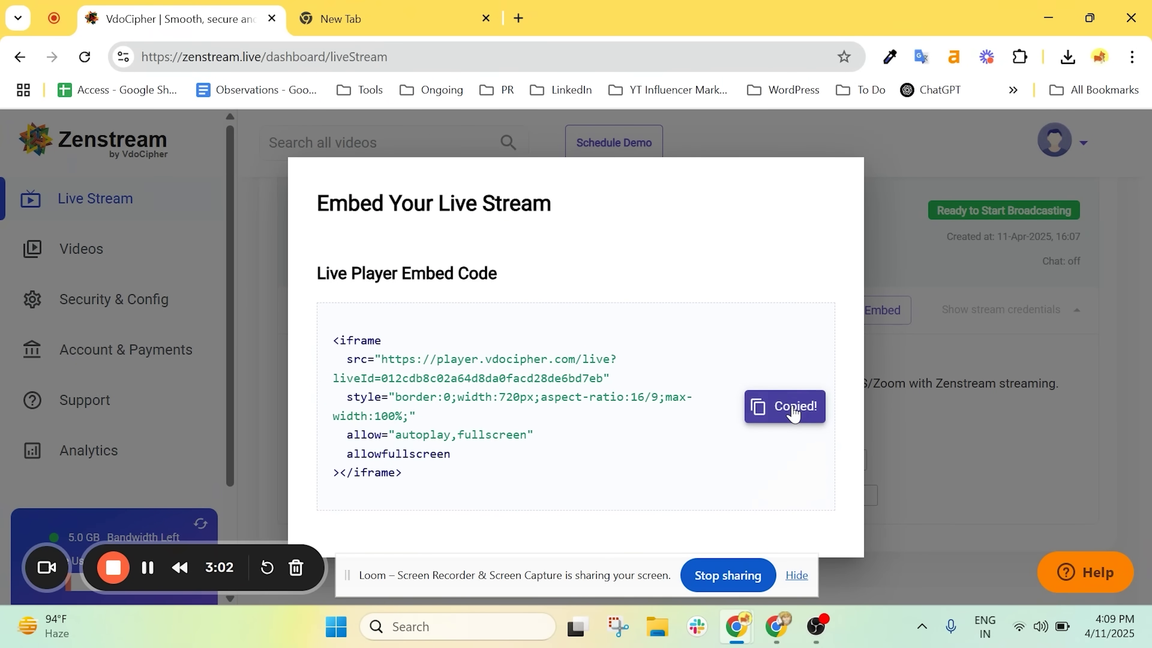
Step: Switch to WordPress and add a Custom HTML block containing the copied embed code to the Test Stream post
click(774, 634)
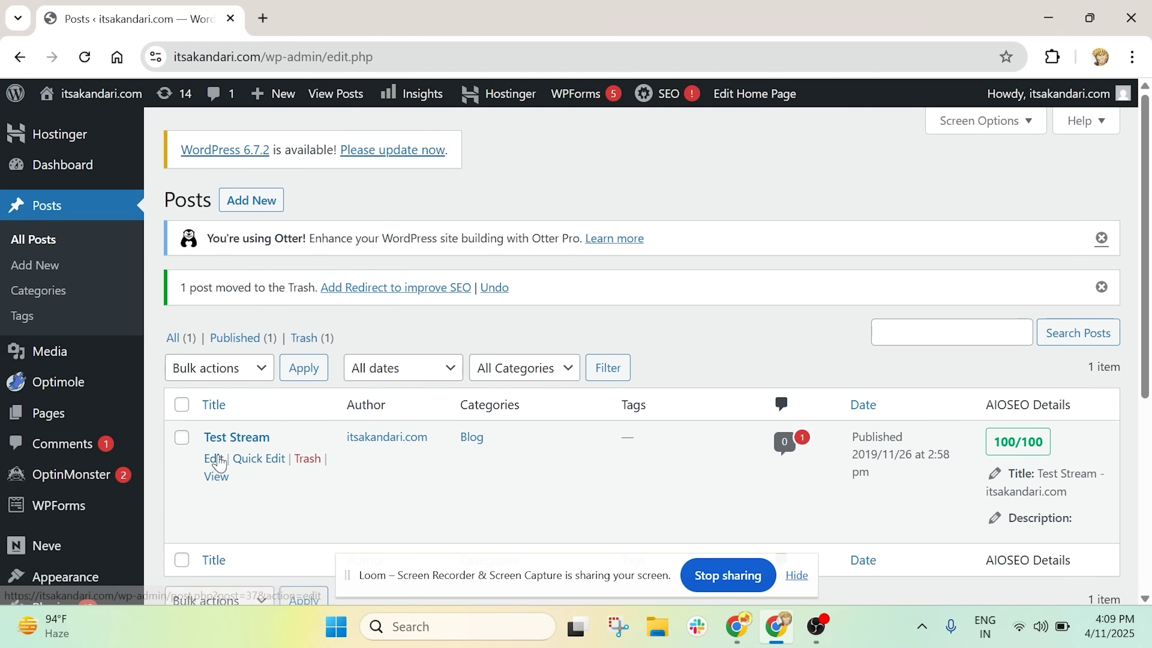
click(217, 457)
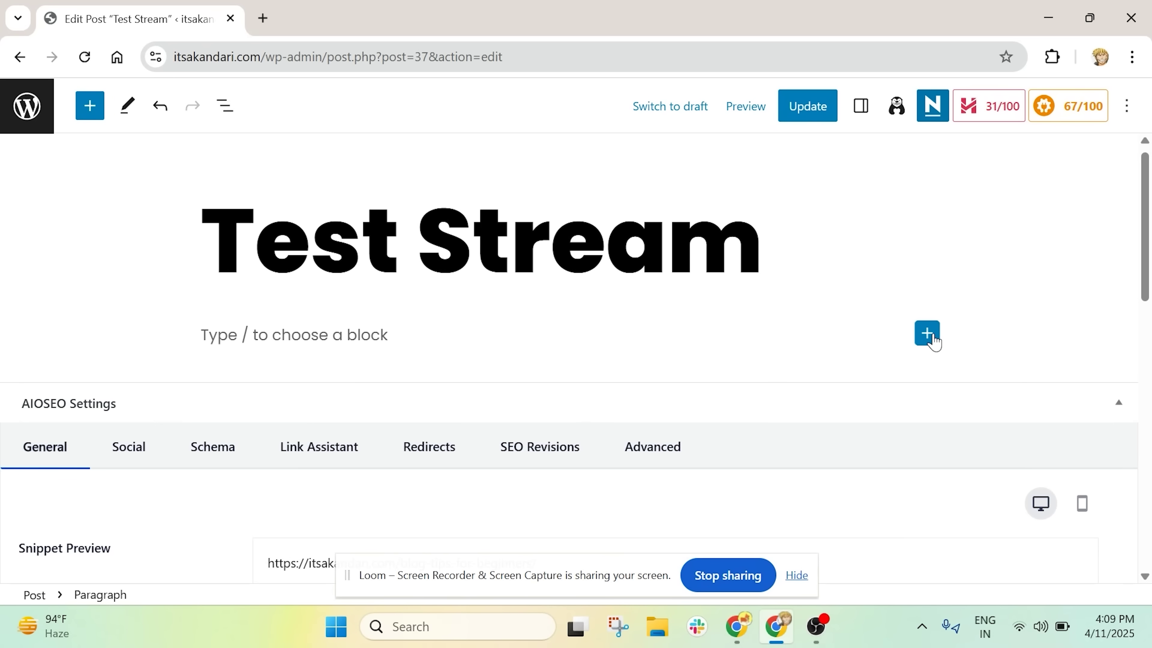
click(927, 334)
scroll(819, 432, down, 1)
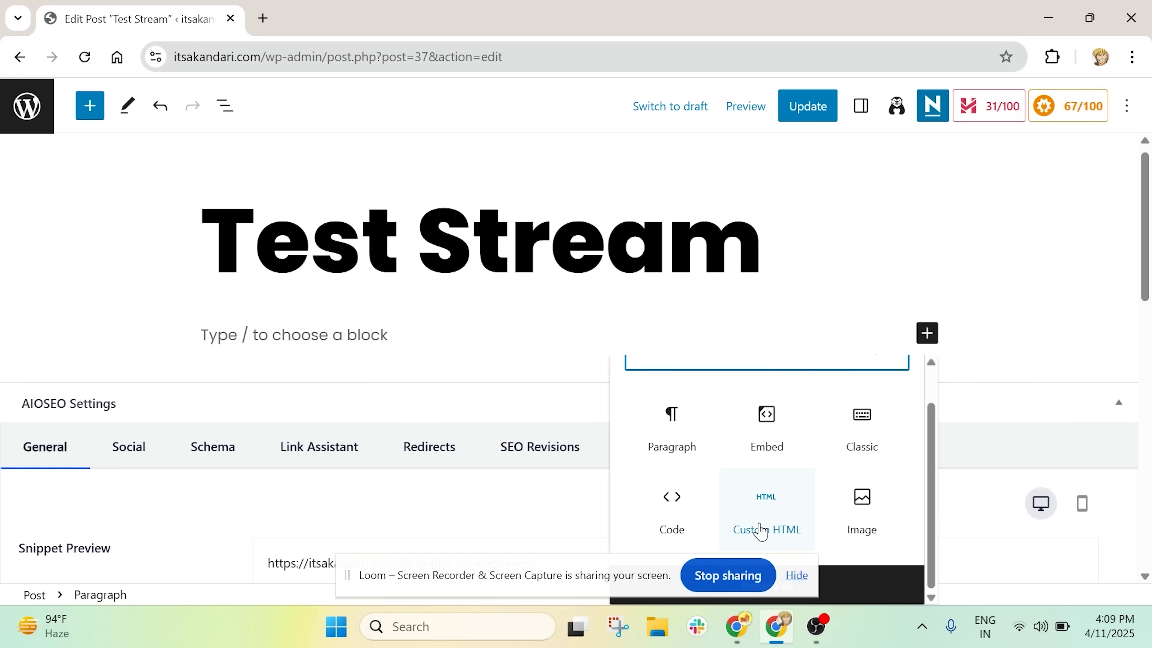
click(766, 509)
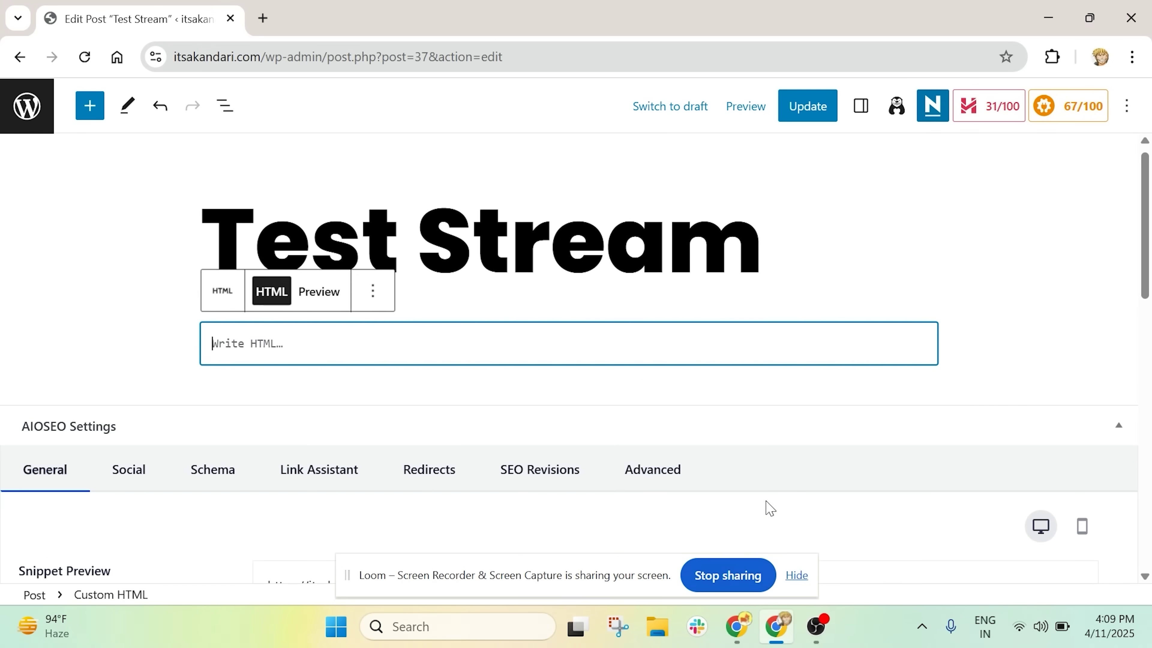
key(ctrl+v)
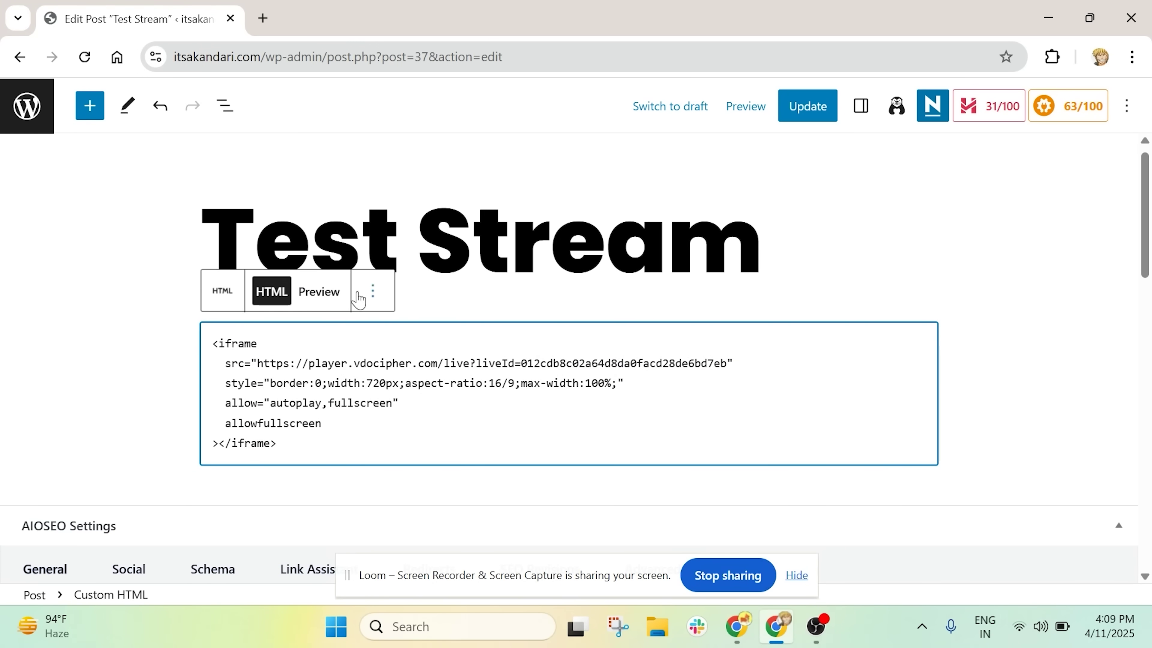
Step: Preview the Custom HTML block, play the embedded stream and jump to its live position
click(319, 291)
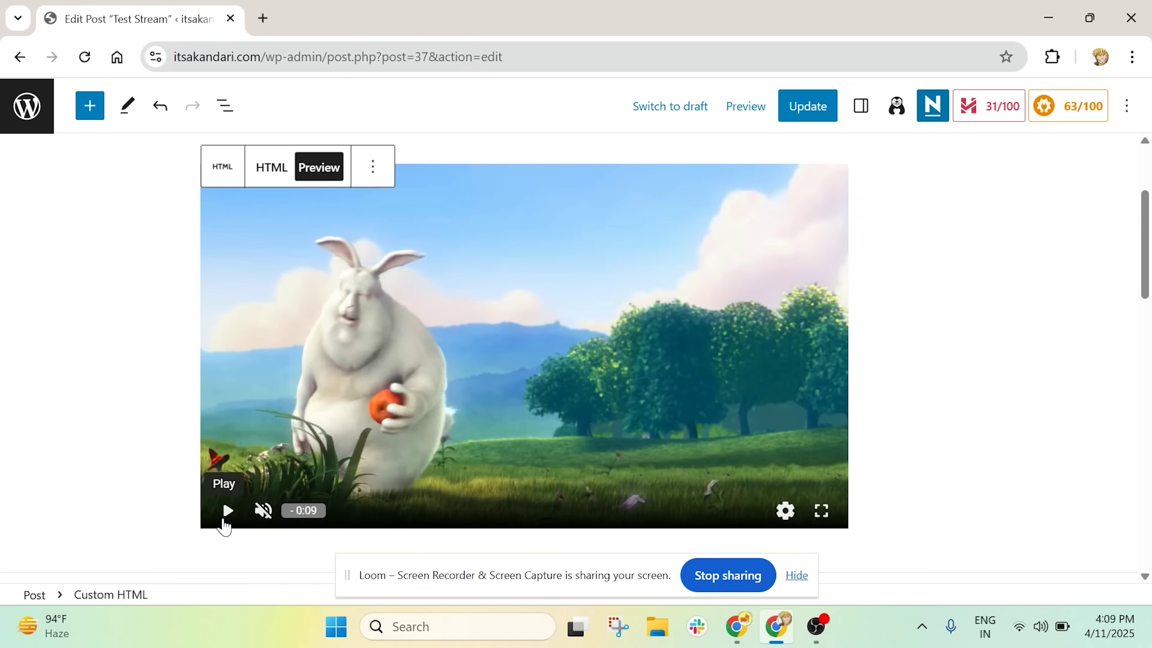
click(228, 511)
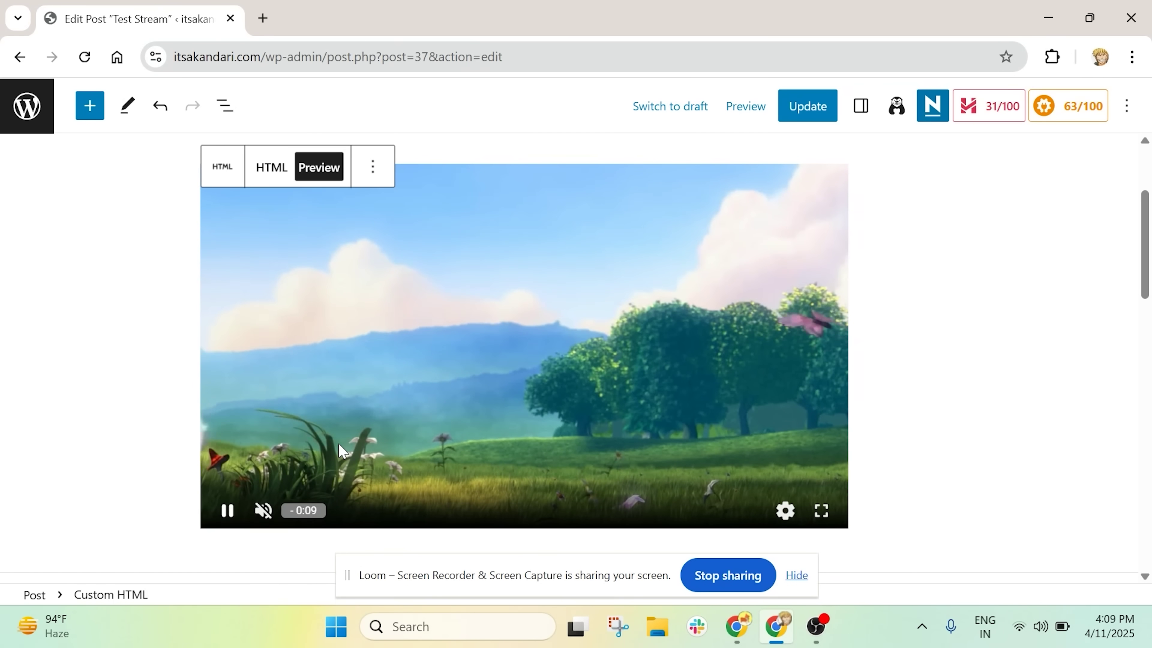
click(309, 516)
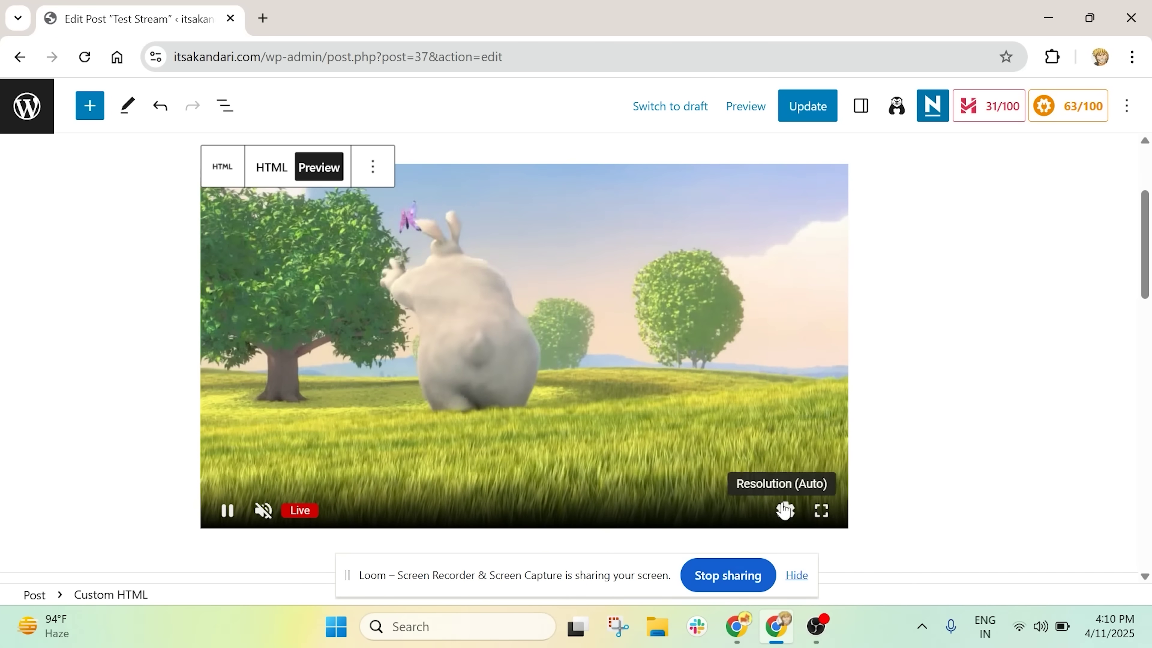
scroll(661, 451, down, 1)
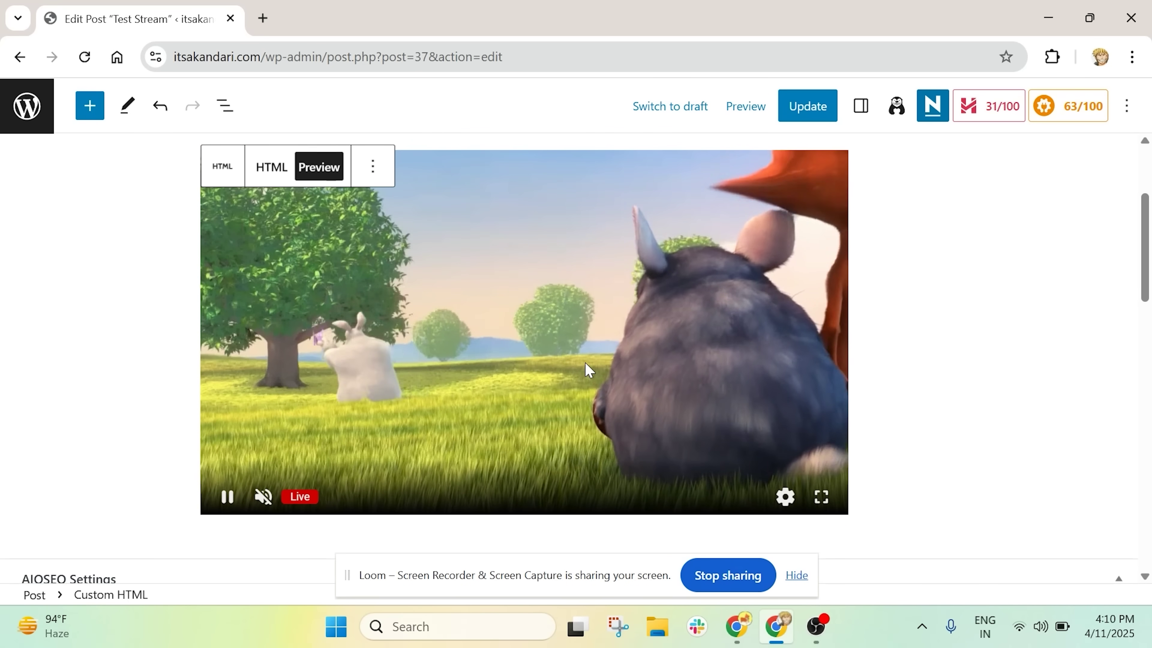
scroll(586, 368, up, 1)
click(227, 481)
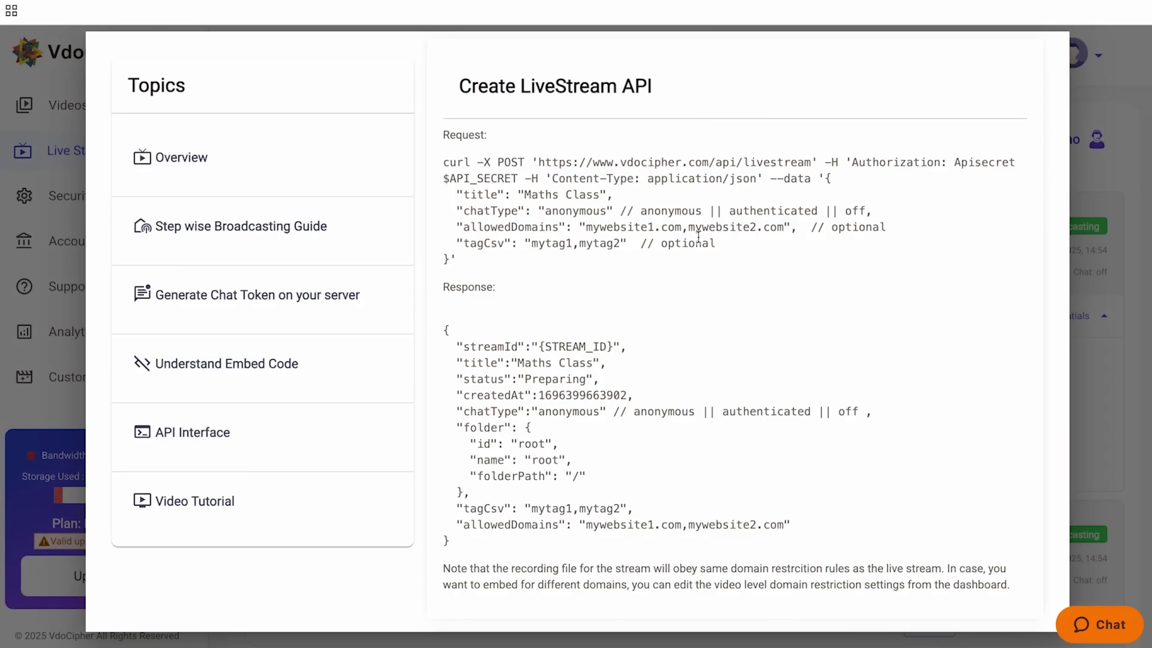
Step: Examine the API documentation for creating live streams, listing running streams with their credentials, and ending a live stream
drag(443, 127, 589, 430)
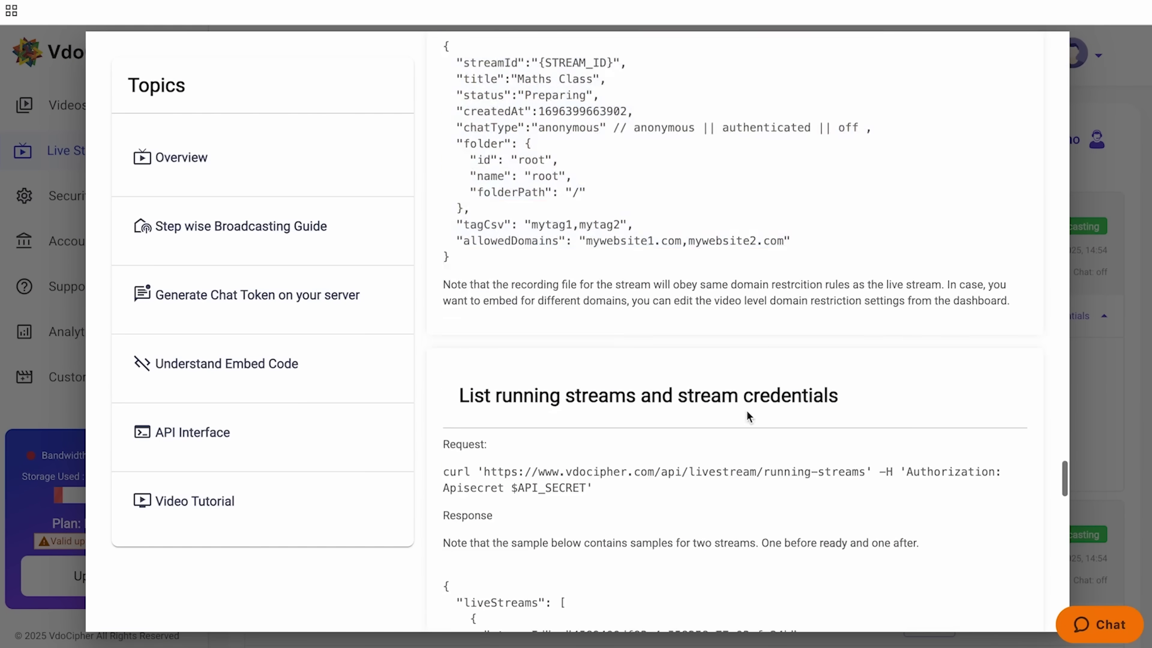
scroll(748, 416, down, 5)
drag(459, 176, 839, 175)
scroll(748, 363, down, 11)
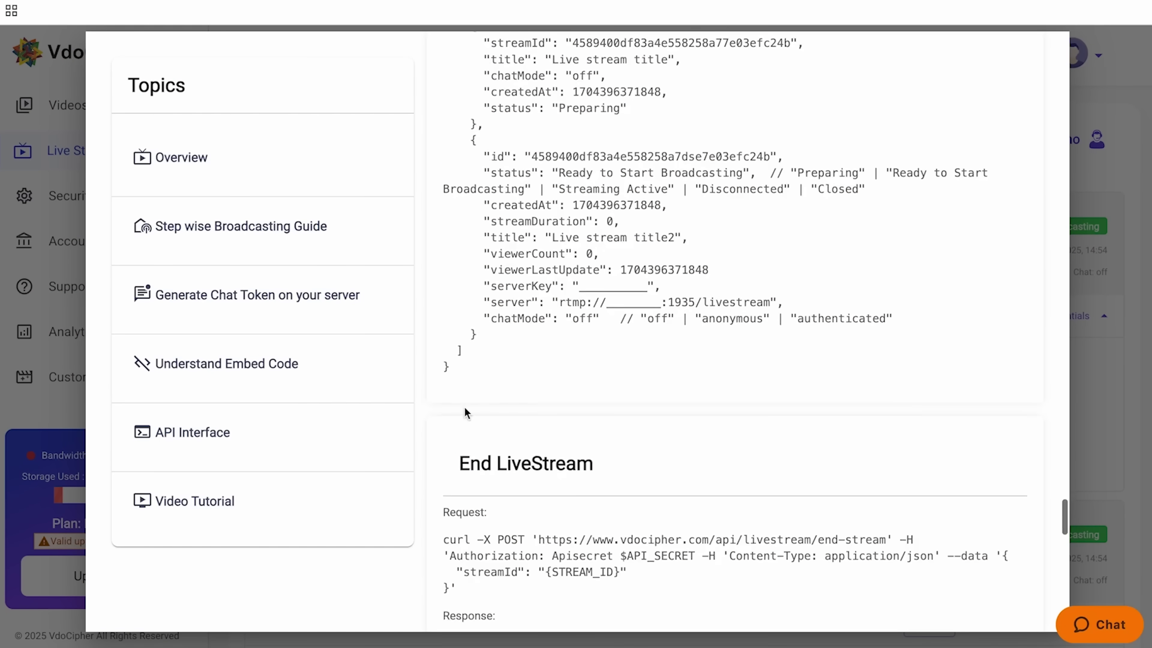
drag(459, 278, 594, 278)
scroll(748, 363, down, 2)
drag(497, 506, 852, 553)
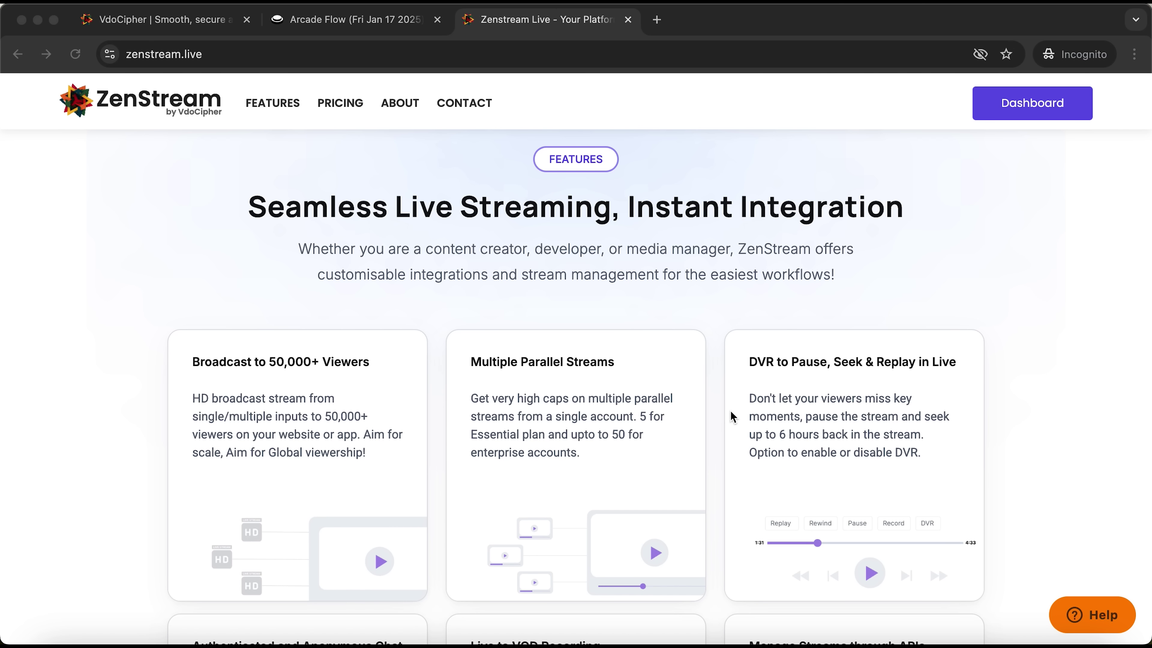
Step: Look through the ZenStream website's sample live stream and its feature cards
scroll(199, 227, down, 5)
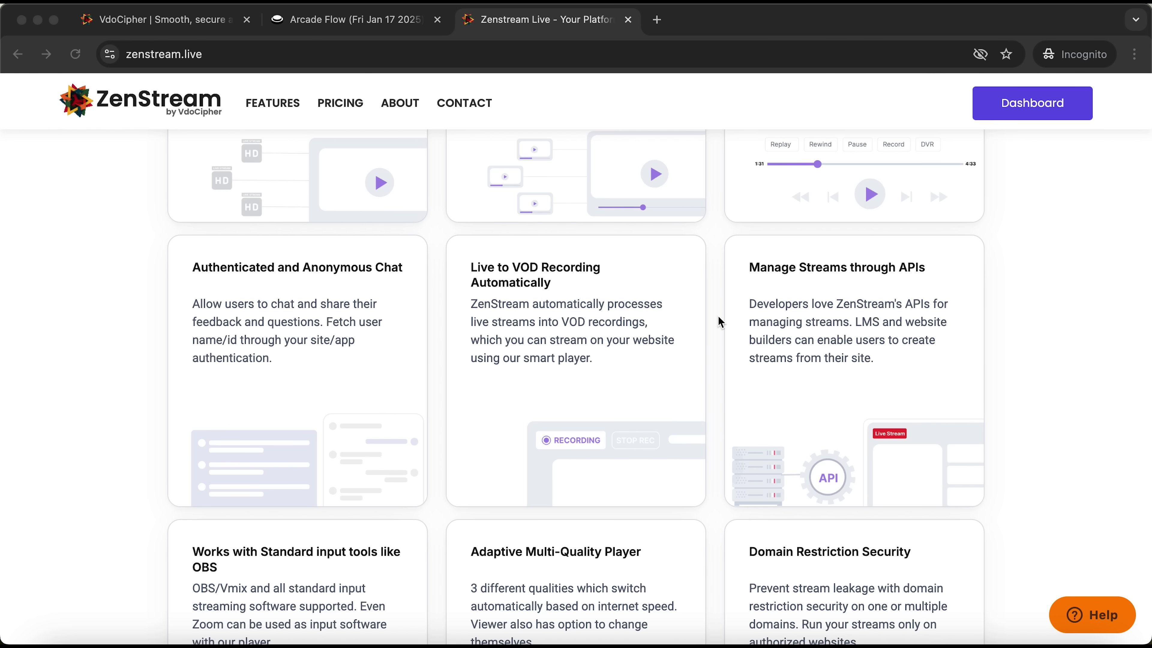
scroll(166, 423, down, 4)
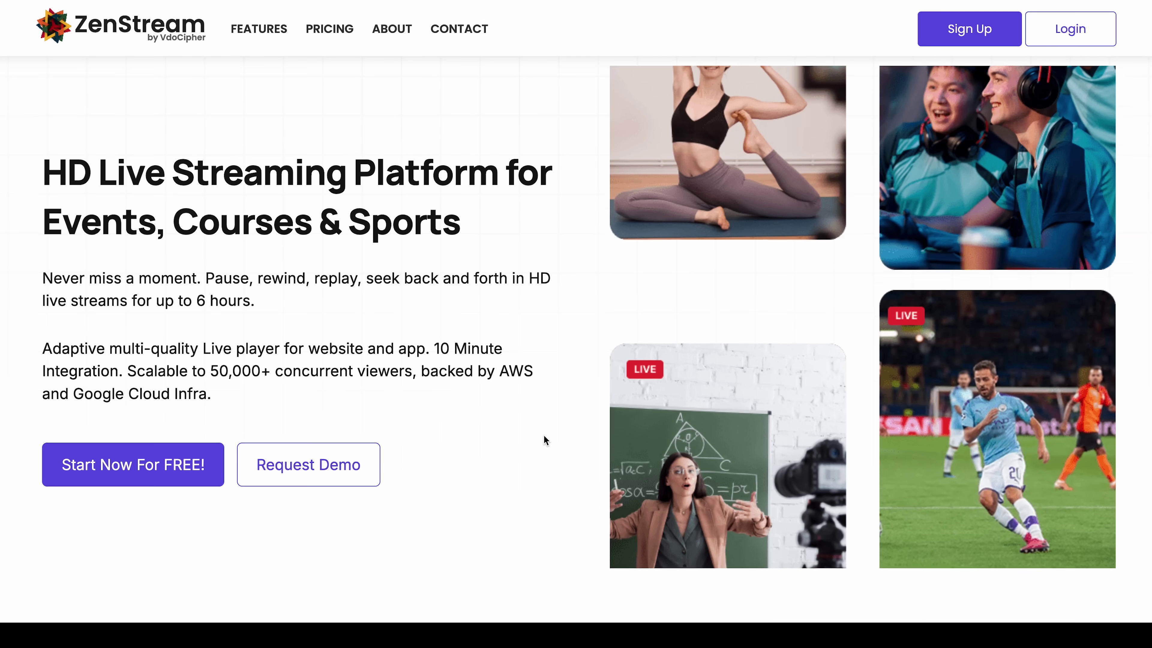
scroll(544, 435, down, 10)
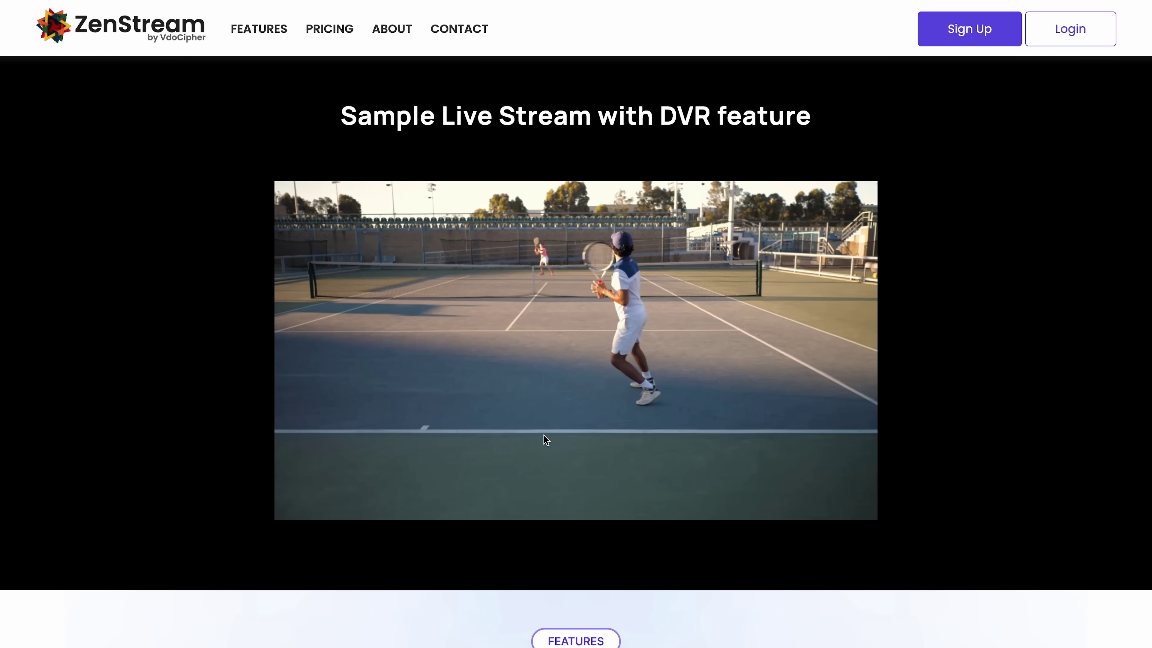
scroll(544, 434, down, 10)
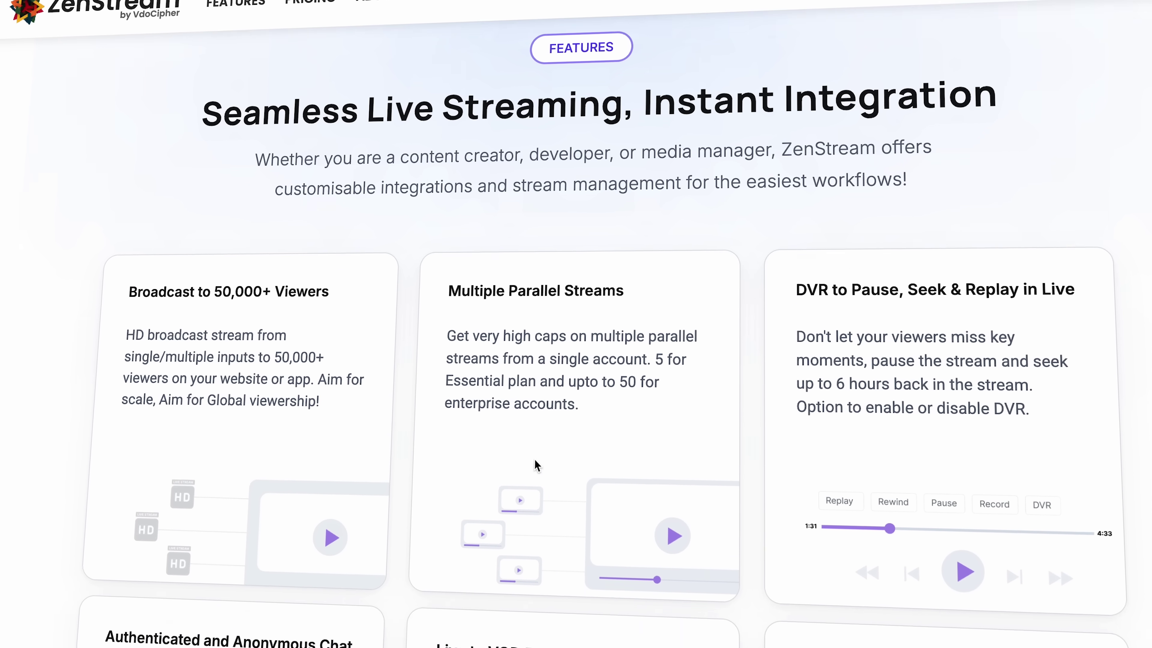
scroll(535, 464, down, 5)
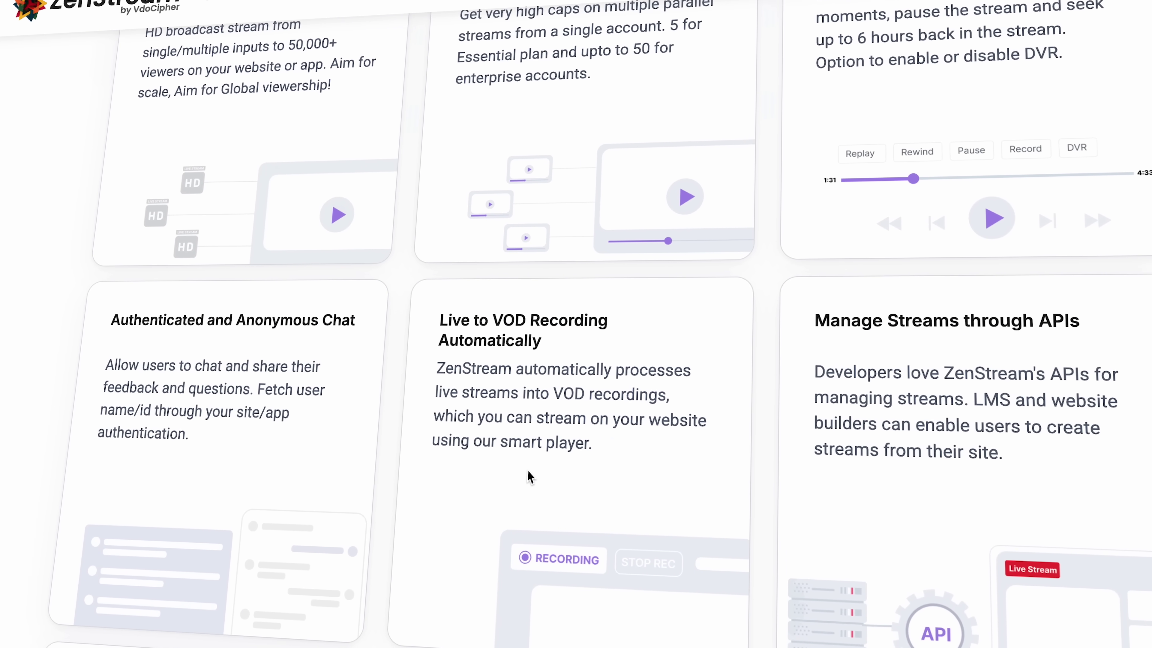
scroll(529, 475, down, 7)
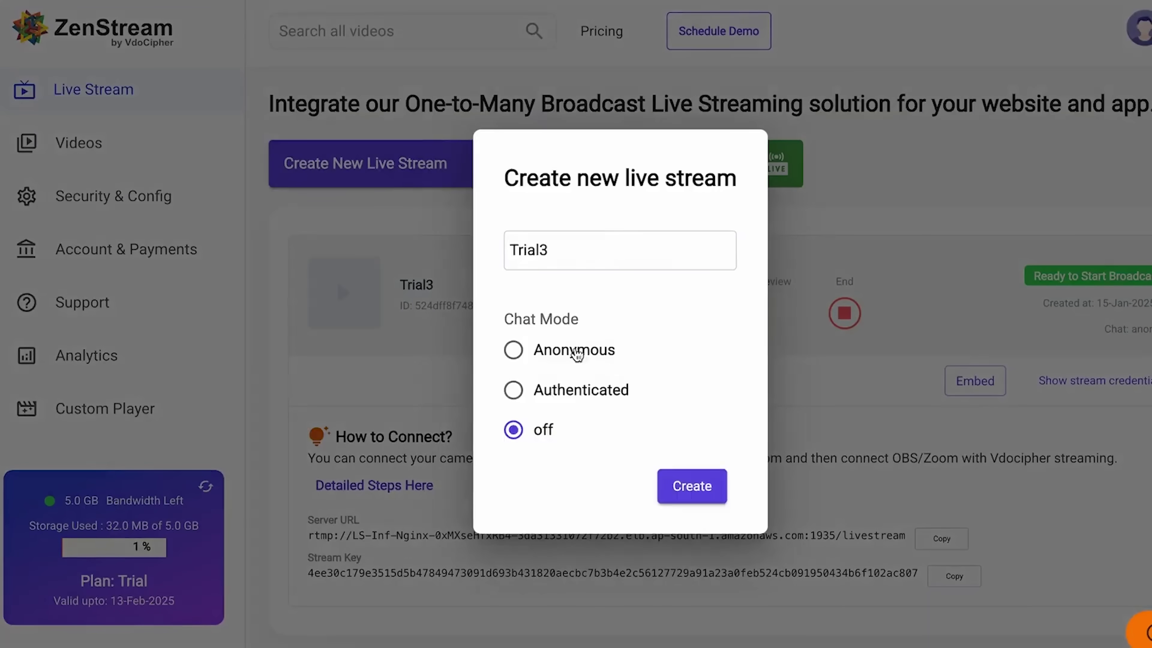
Step: Create a new live stream titled Trial3
click(689, 474)
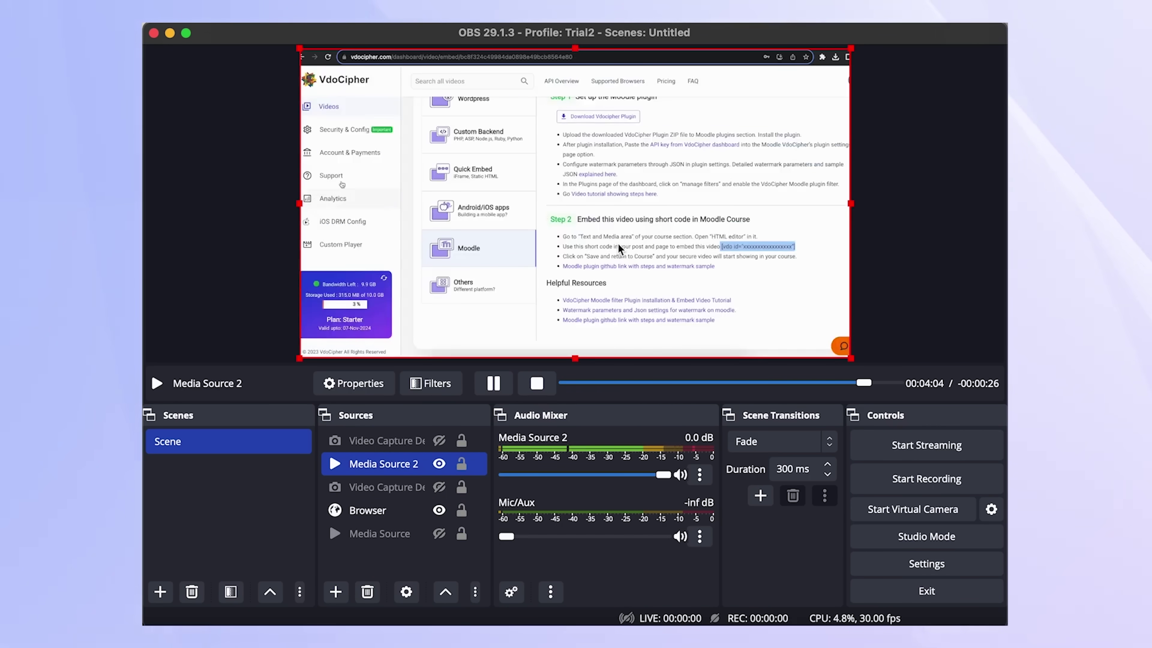